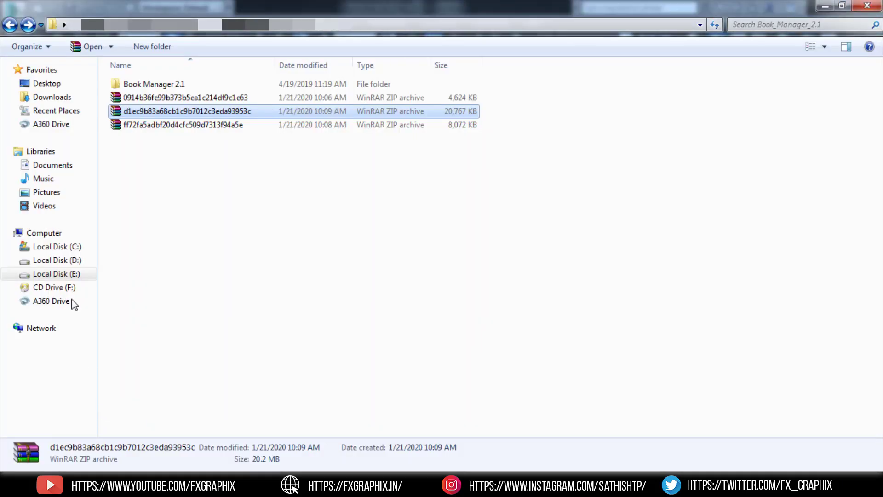
Open the Book Manager 2.1 folder and load mpm_Bookmanager_2.1.mzp into the 3ds Max perspective view
left_click(138, 152)
left_click(142, 87)
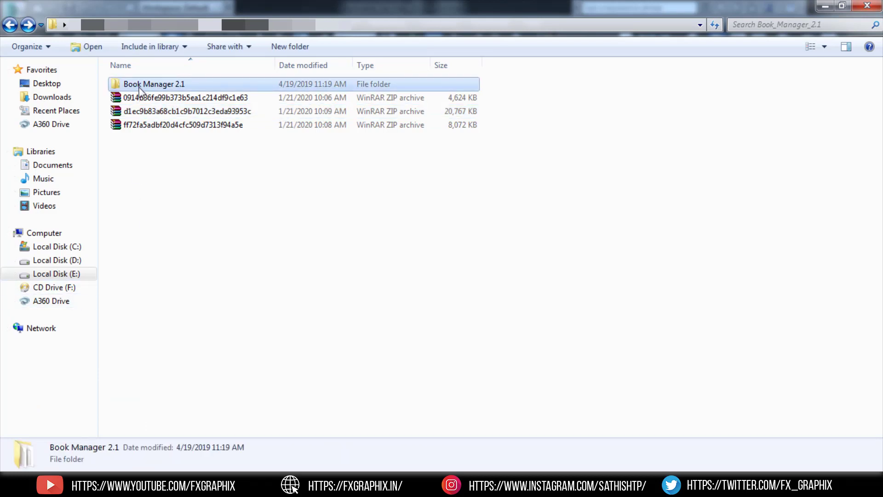
double_click(139, 87)
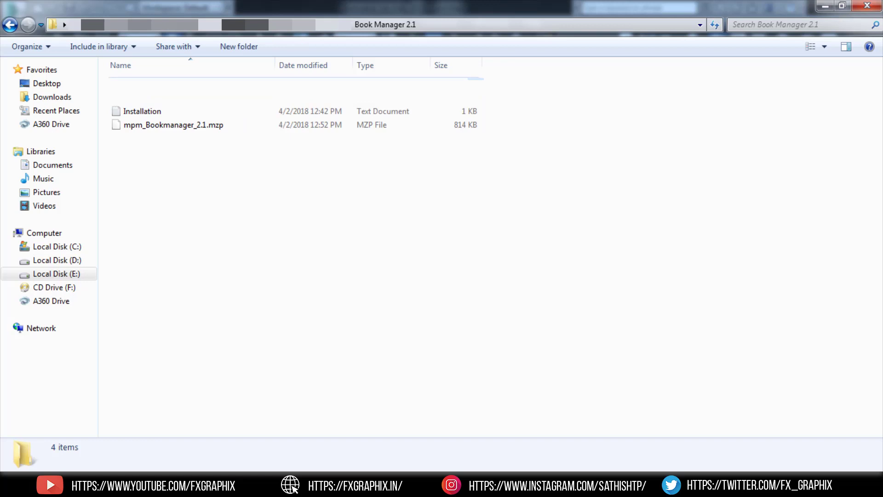
left_click(131, 127)
left_click_drag(238, 193, 380, 398)
left_click_drag(430, 294, 432, 288)
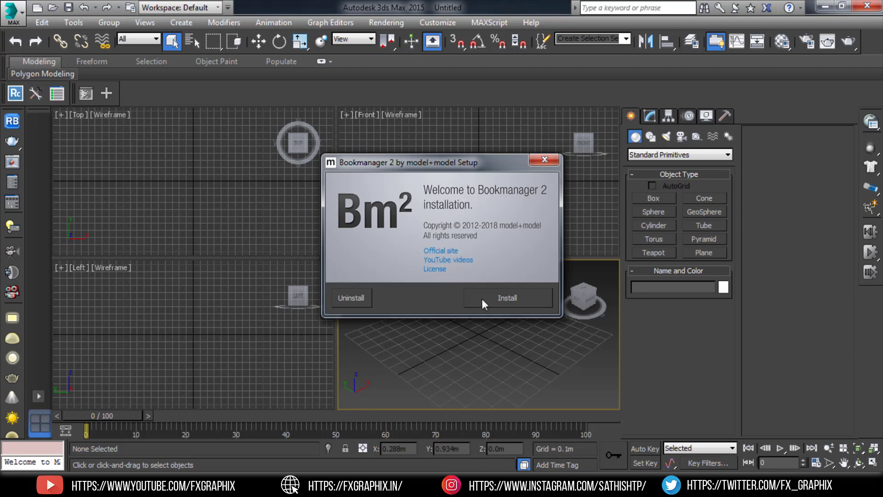
Install Bookmanager 2, continue past the completion dialog and close the plugin window
left_click(509, 296)
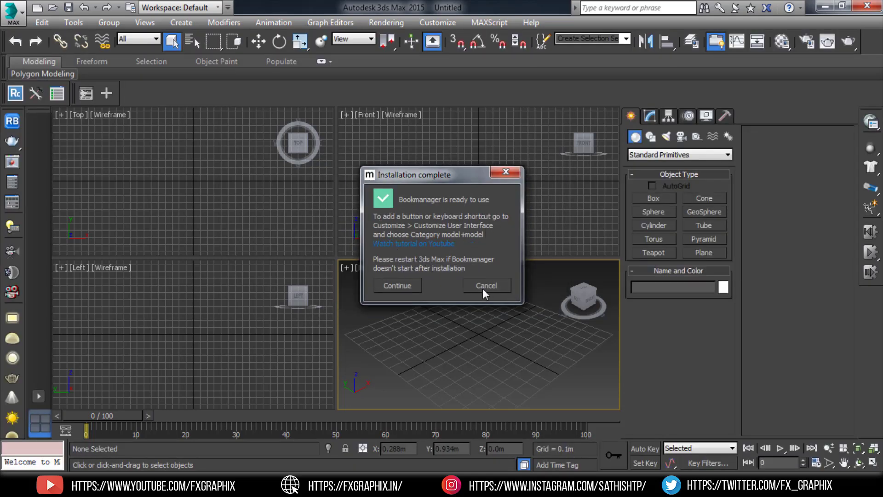
left_click(388, 282)
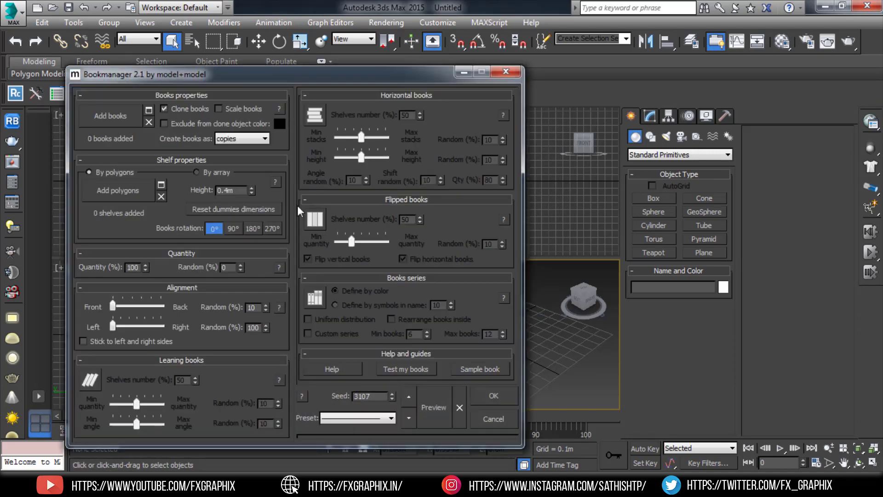
left_click(500, 73)
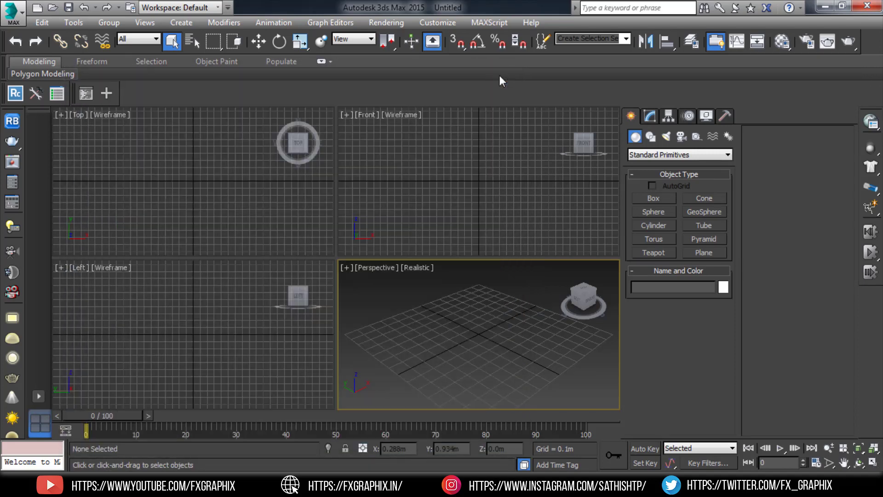
Restart 3ds Max 2015 and create a new scene with the default workspace
left_click(867, 6)
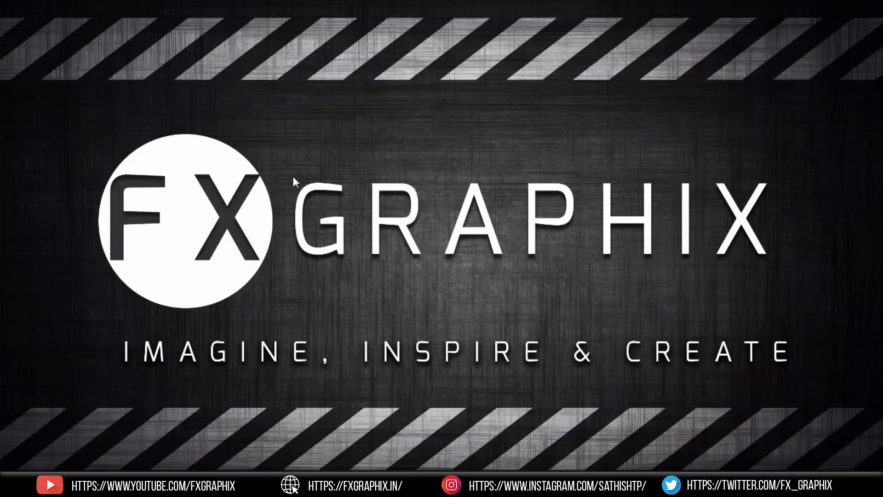
left_click(11, 483)
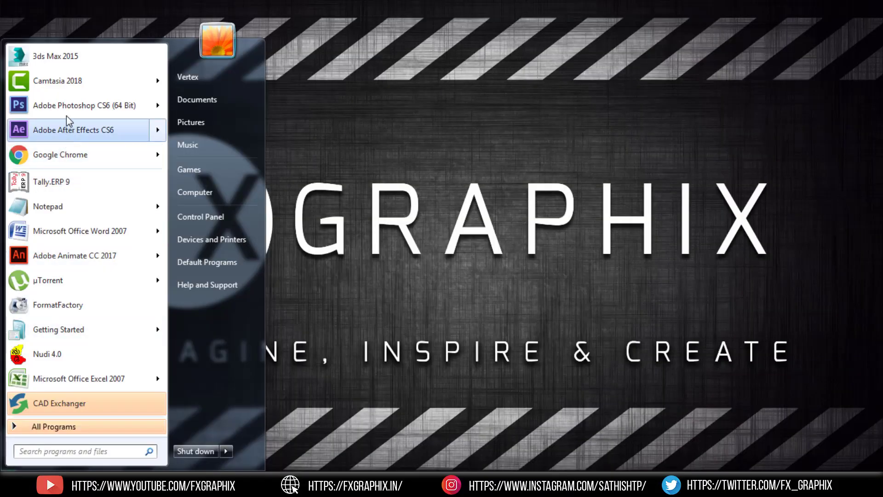
left_click(69, 58)
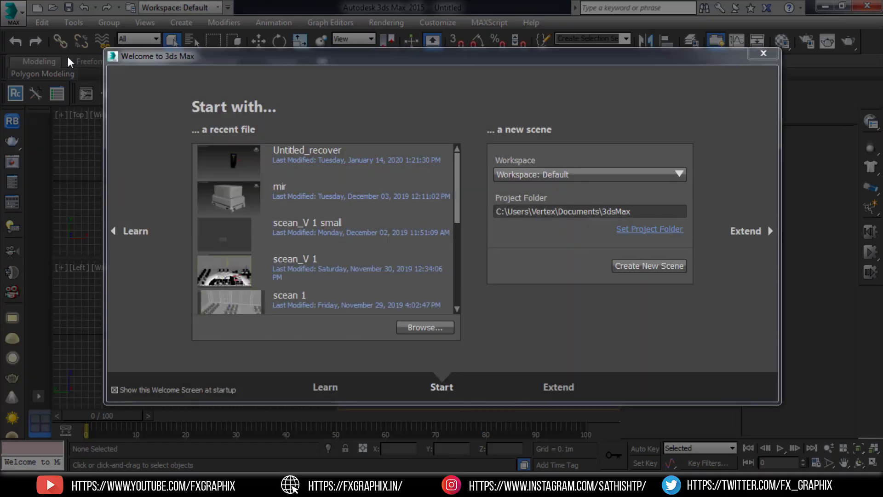
left_click(649, 265)
Switch to the file explorer and import the 3DS book files from the 0914b36fe99b373b5ea1c214df9c1e63 folder into the perspective view
left_click(105, 445)
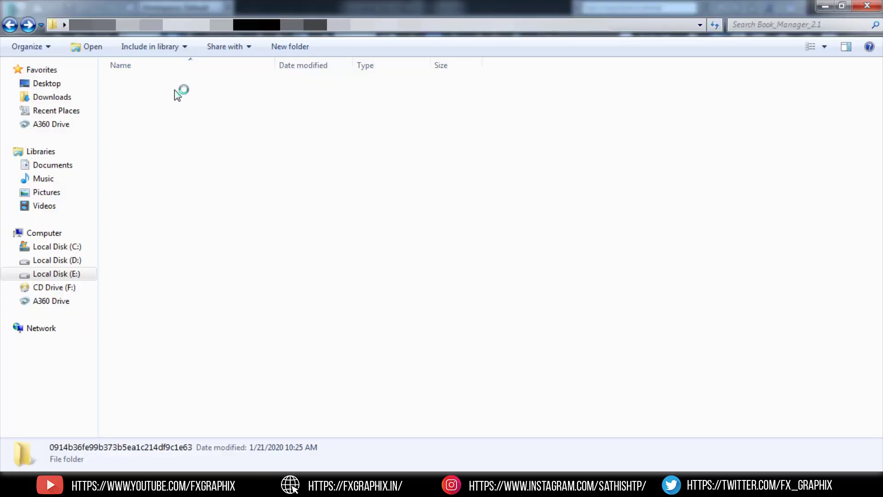
double_click(178, 94)
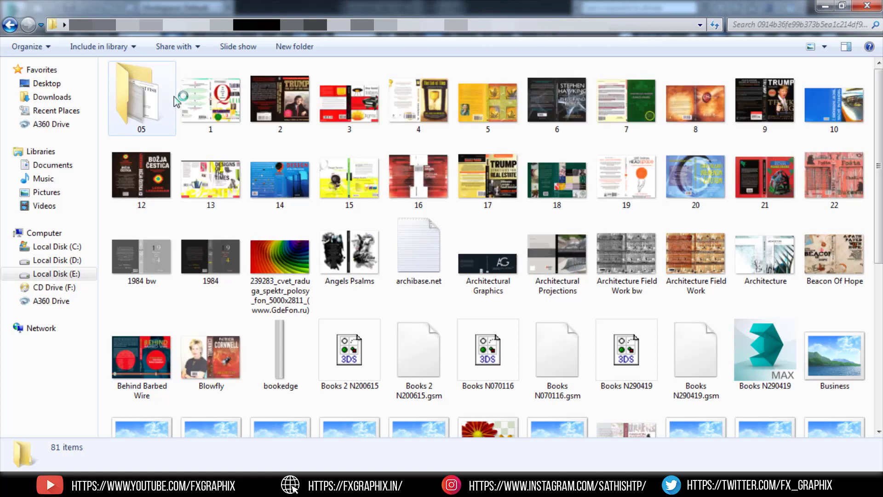
left_click(747, 350)
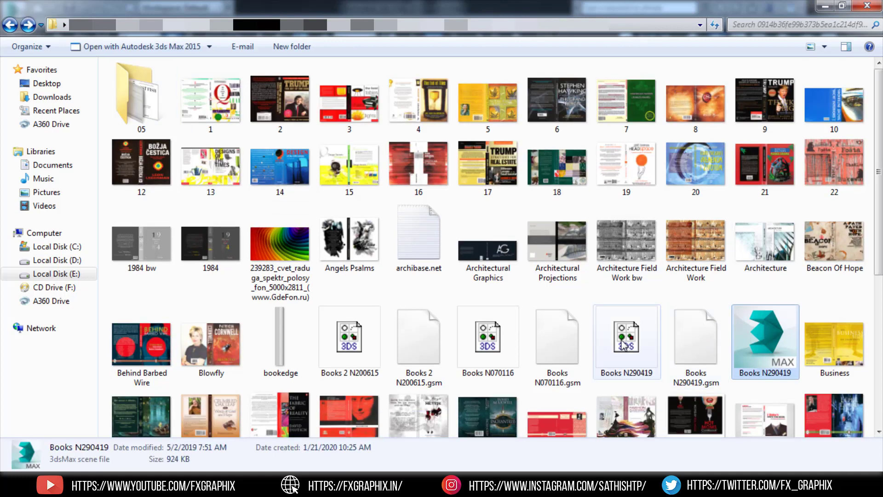
left_click(623, 344)
left_click(487, 343, "ctrl")
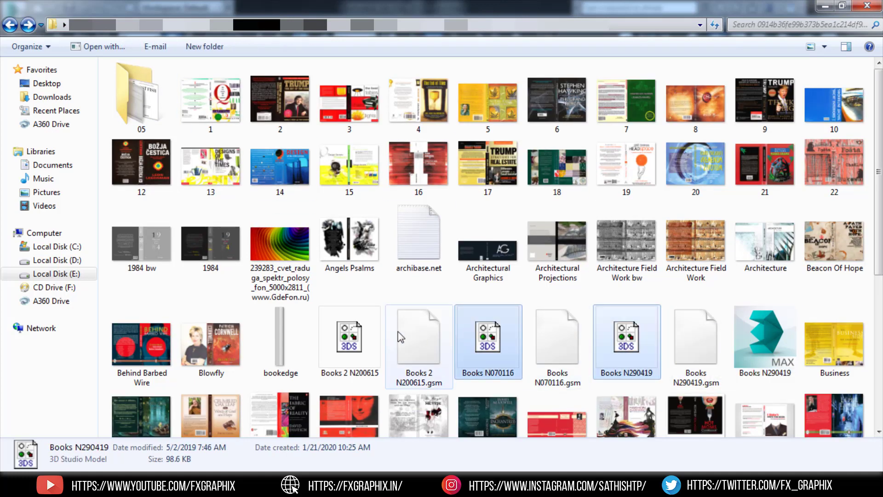
left_click(348, 337, "ctrl")
left_click_drag(348, 337, 313, 349)
left_click_drag(461, 335, 485, 353)
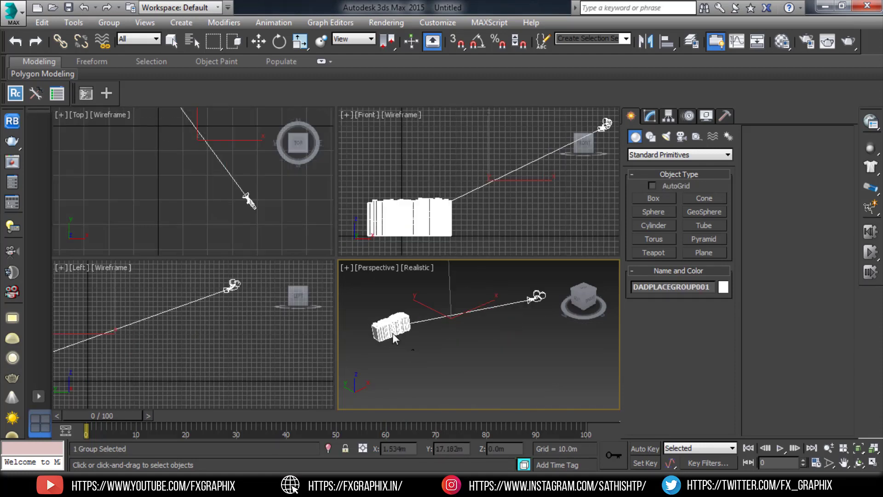
Delete the camera that came in with the imported books
key("w")
left_click_drag(465, 307, 499, 347)
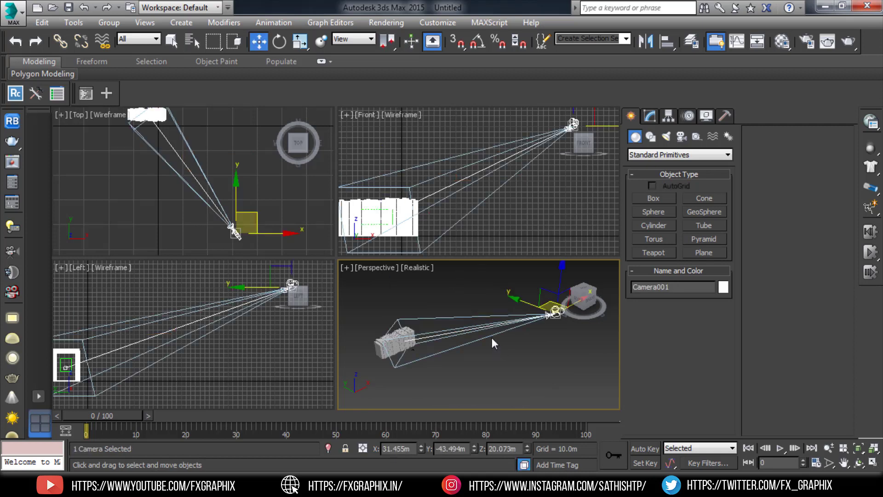
key("Delete")
scroll(446, 343, "up", 5)
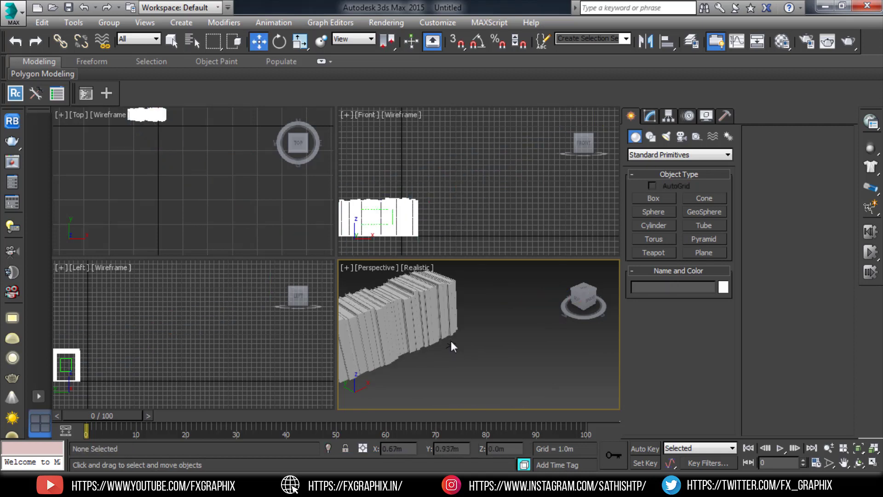
Select all the imported books and scale them down uniformly to about 14 percent
key("alt+w")
scroll(450, 336, "up", 4)
middle_click_drag(430, 303, 433, 295, "alt")
left_click_drag(121, 138, 384, 192)
key("r")
left_click_drag(229, 203, 86, 135)
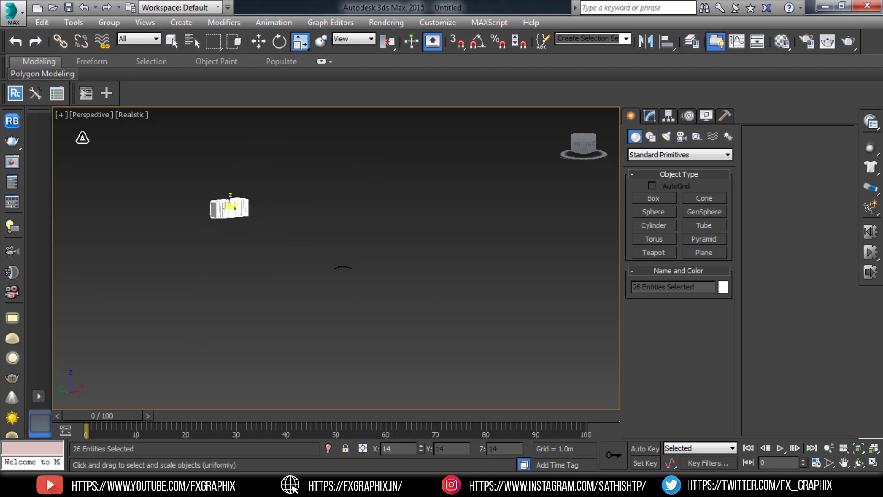
Move the scaled-down row of books close to the grid origin
key("w")
key("alt+w")
left_click_drag(395, 201, 414, 216)
left_click_drag(167, 112, 200, 174)
middle_click(432, 285)
key("alt+w")
key("z")
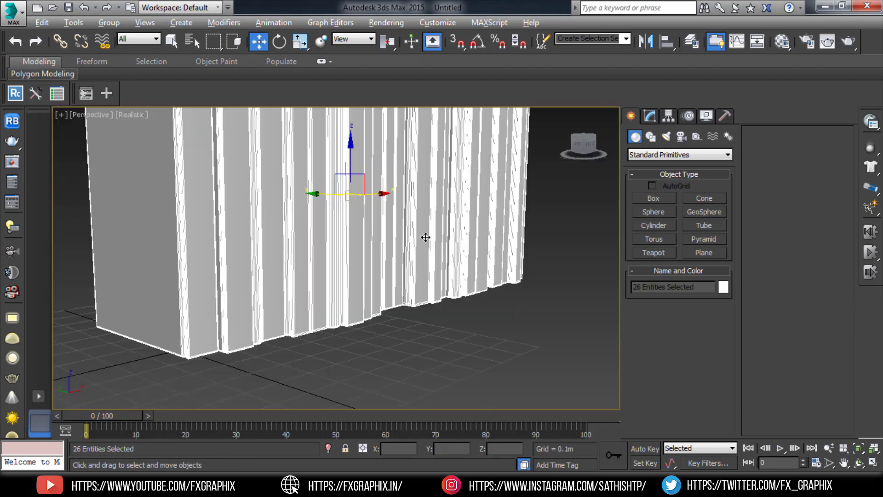
Scale the selected row of books down further to suit a shelf of about one metre
key("r")
scroll(432, 242, "down", 10)
key("alt+w")
scroll(151, 192, "up", 5)
middle_click_drag(151, 191, 217, 170)
scroll(144, 333, "up", 5)
middle_click_drag(143, 332, 209, 289)
Reposition the row of books so that it stands on the grid beside the origin
key("w")
left_click_drag(243, 302, 201, 363)
left_click_drag(300, 181, 199, 189)
middle_click(390, 343)
key("alt+w")
scroll(390, 343, "up", 5)
left_click_drag(389, 354, 166, 316)
left_click(368, 329)
middle_click_drag(368, 329, 373, 356, "alt")
scroll(213, 238, "down", 2)
middle_click_drag(213, 239, 78, 230)
Create a flat box beside the books, about 1.032 m long, 0.27 m wide and 0.016 m high
left_click(661, 205)
left_click(653, 199)
scroll(324, 267, "down", 5)
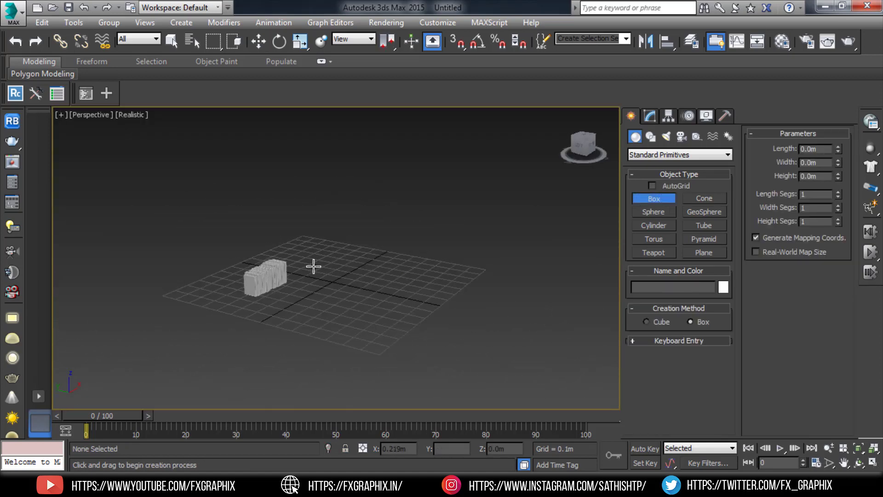
left_click_drag(308, 278, 449, 333)
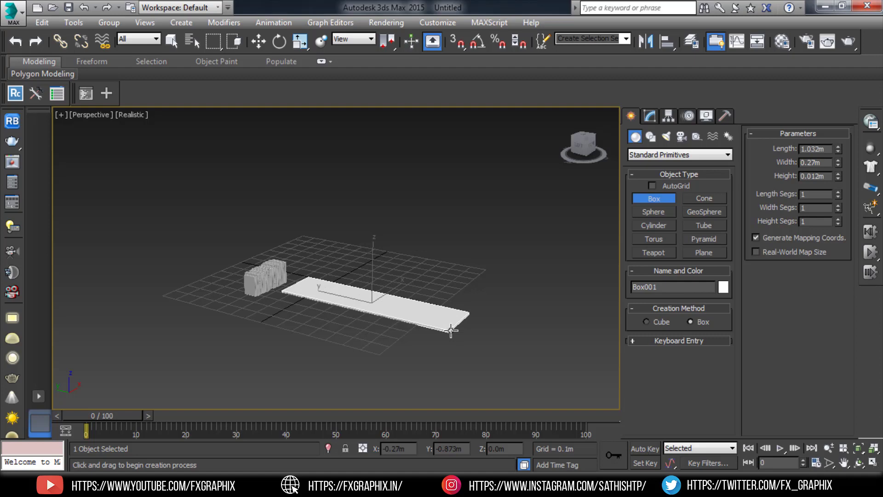
left_click(450, 329)
Clone the board upward into five evenly spaced shelves, plus one extra board just below the middle shelf
key("w")
left_click_drag(390, 269, 391, 198, "shift")
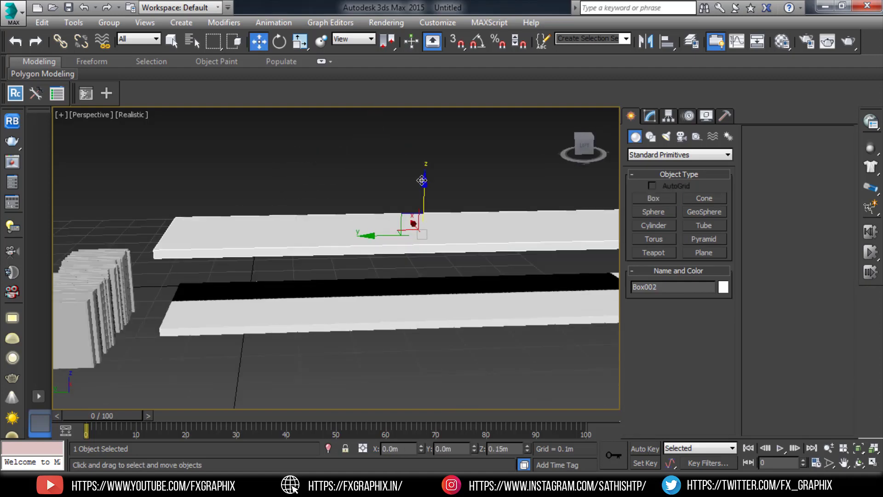
left_click_drag(418, 179, 426, 152, "shift")
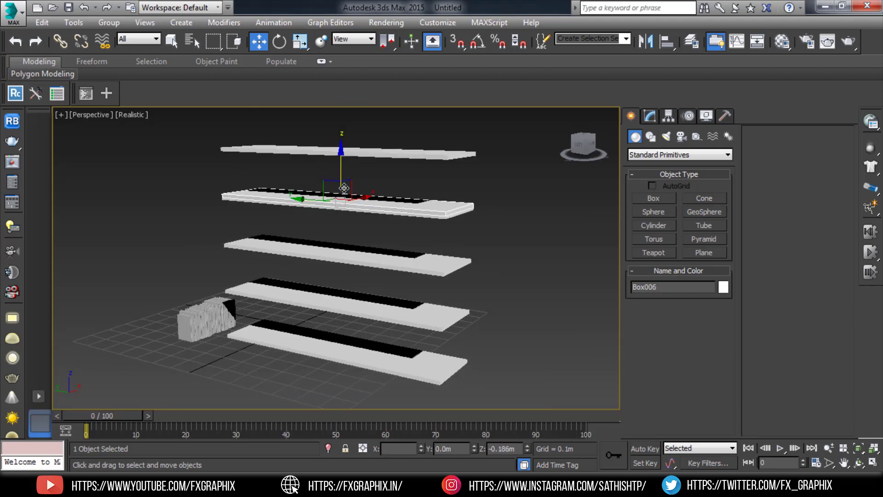
Turn on angle snap with a value of 90 degrees and rotate the extra board upright
key("e")
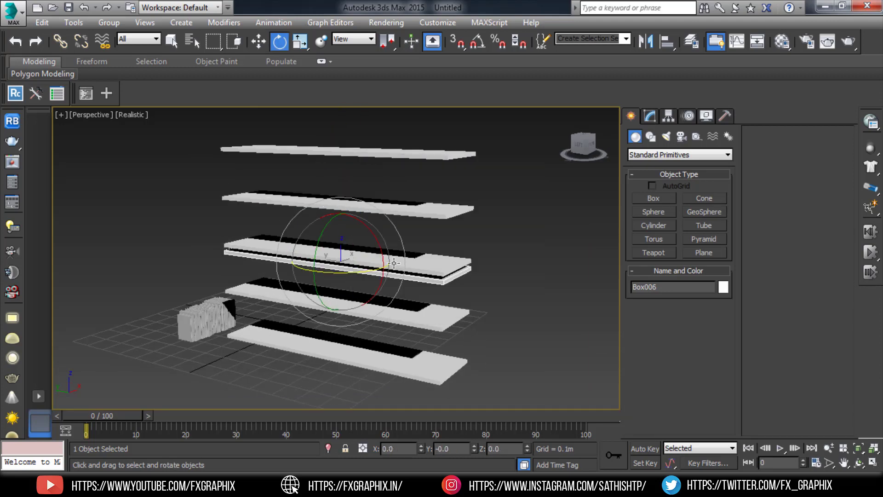
left_click(478, 42)
right_click(474, 44)
left_click_drag(446, 249, 372, 236)
type("90")
left_click(536, 152)
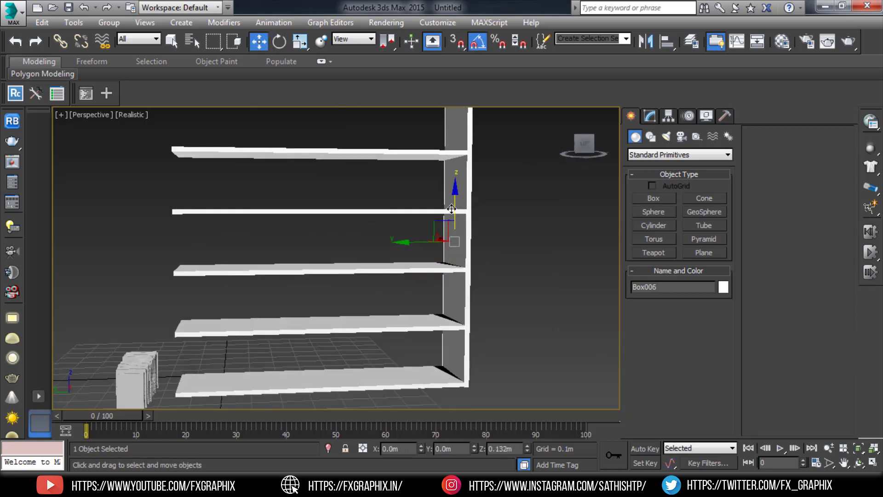
Clone the upright board along Y to form the second side panel and two inner dividers
middle_click_drag(276, 229, 230, 230, "alt")
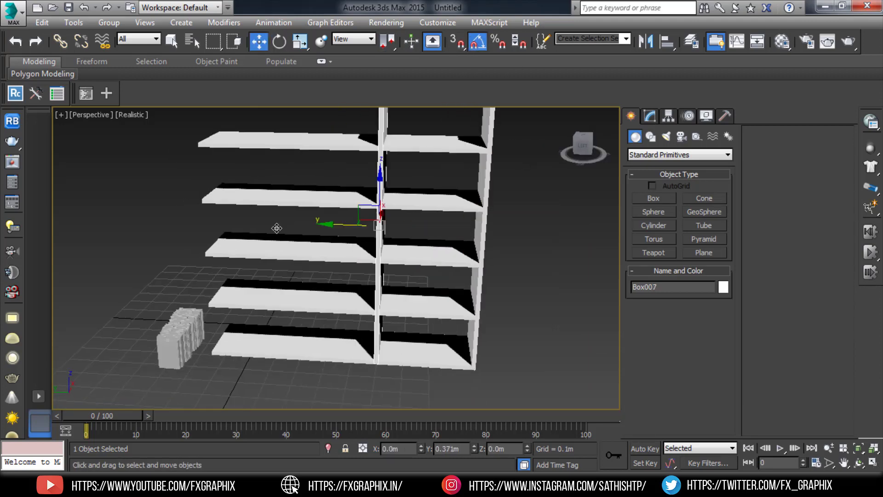
scroll(216, 233, "up", 3)
left_click_drag(216, 232, 301, 233, "shift")
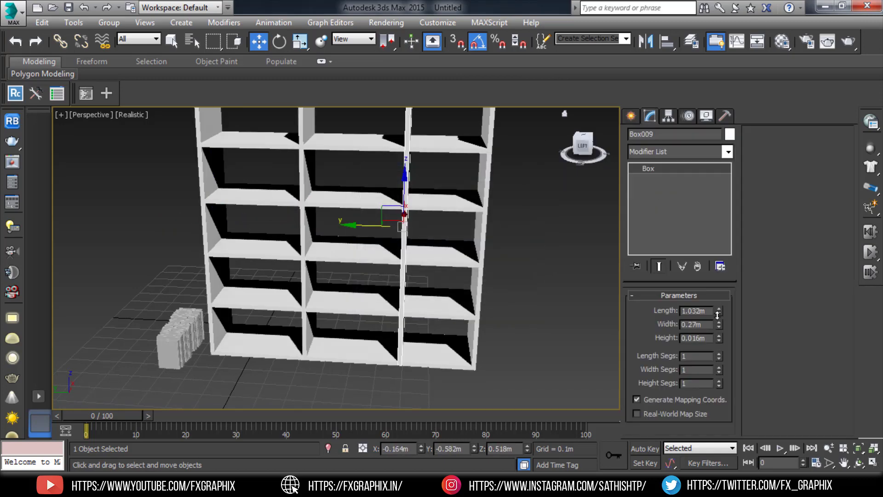
Shorten the two inner dividers and fit them between shelves, giving the lower divider a length of about 0.631 m
left_click_drag(719, 311, 719, 318)
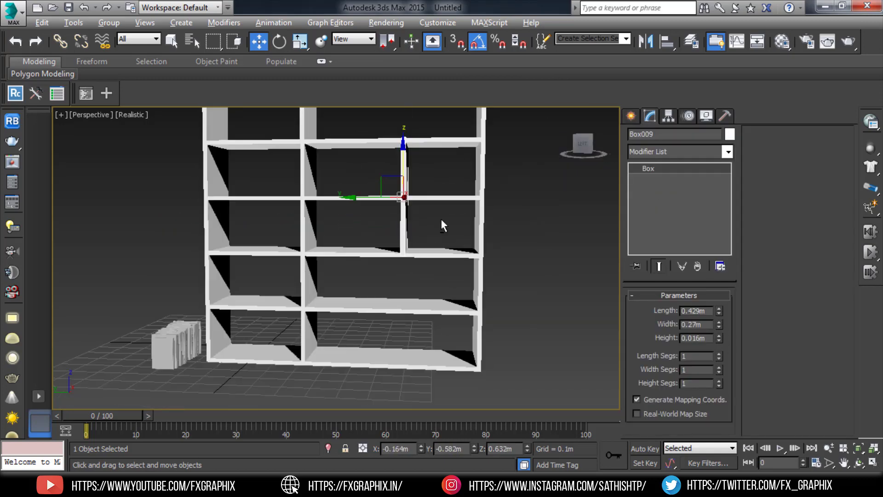
scroll(440, 219, "up", 4)
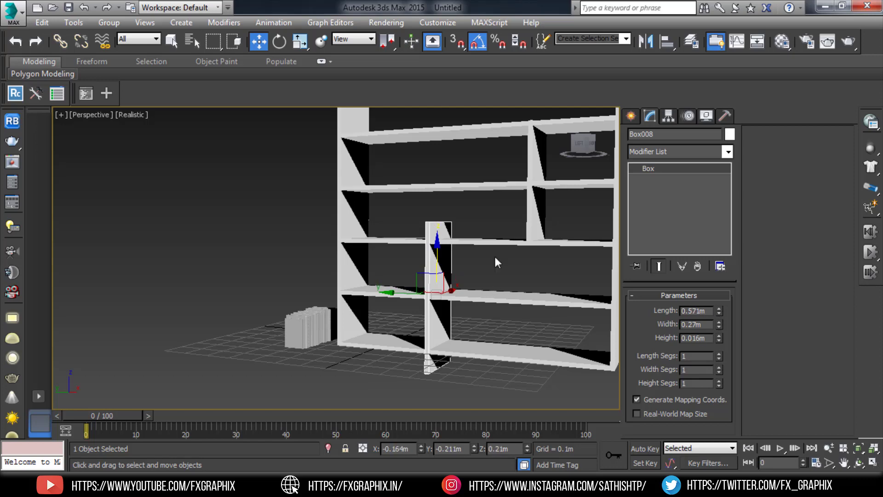
mouse_move(718, 313)
left_mouse_down()
mouse_move(719, 330)
mouse_move(719, 307)
left_mouse_up()
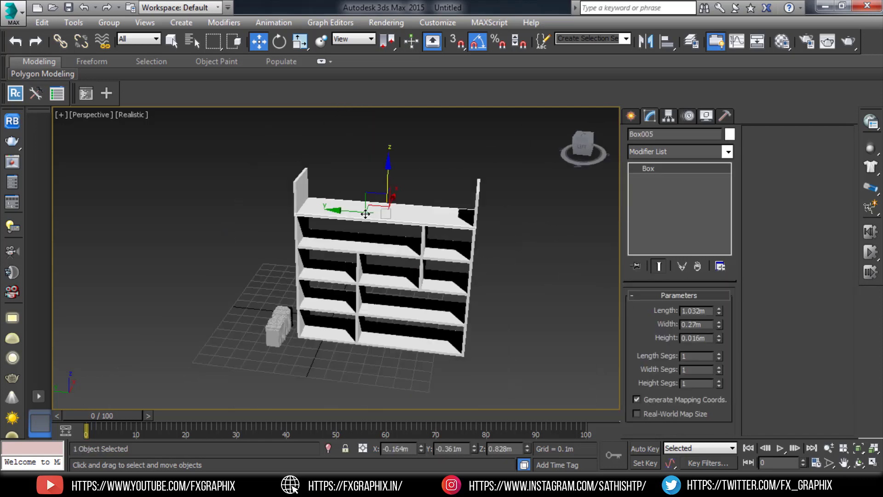
Convert the lowest shelf to an editable poly and attach all the other shelves, sides and dividers to it
right_click(321, 276)
left_click(479, 396)
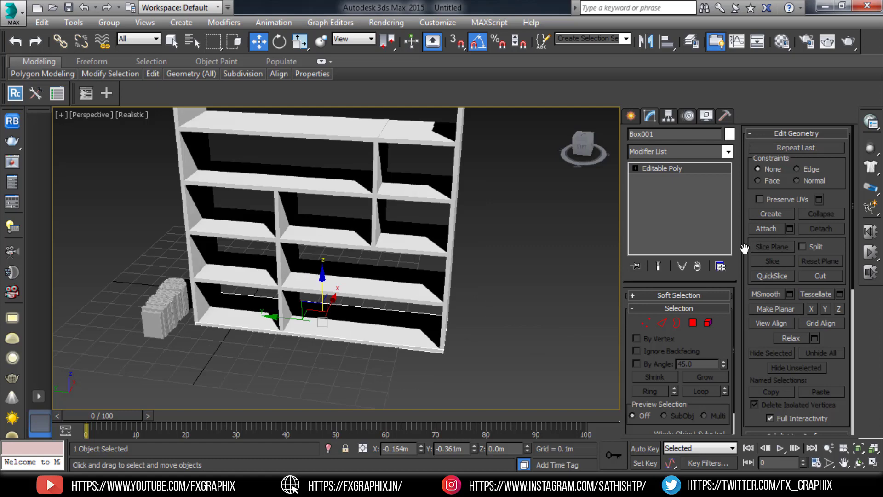
left_click(766, 228)
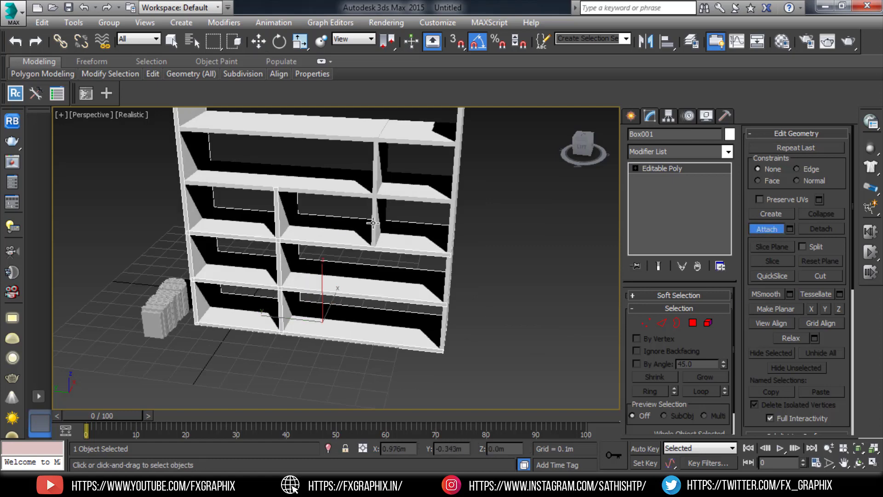
middle_click_drag(408, 239, 365, 310, "alt")
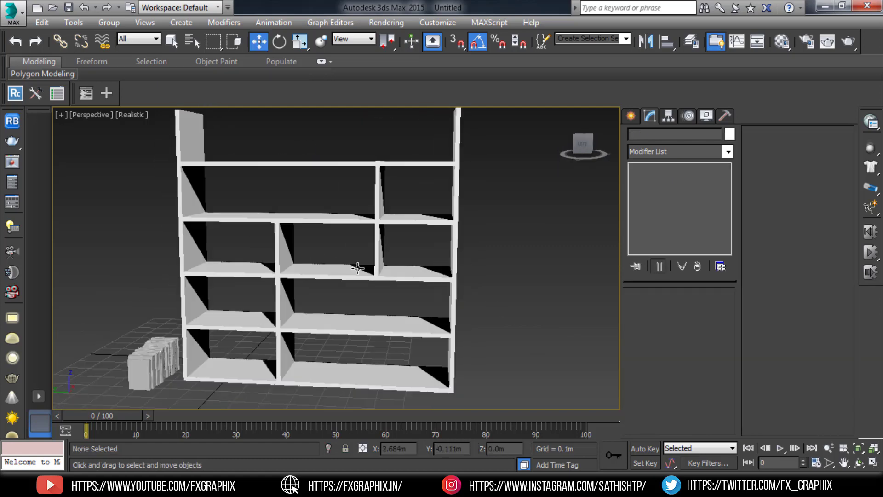
middle_click_drag(356, 262, 422, 276, "alt")
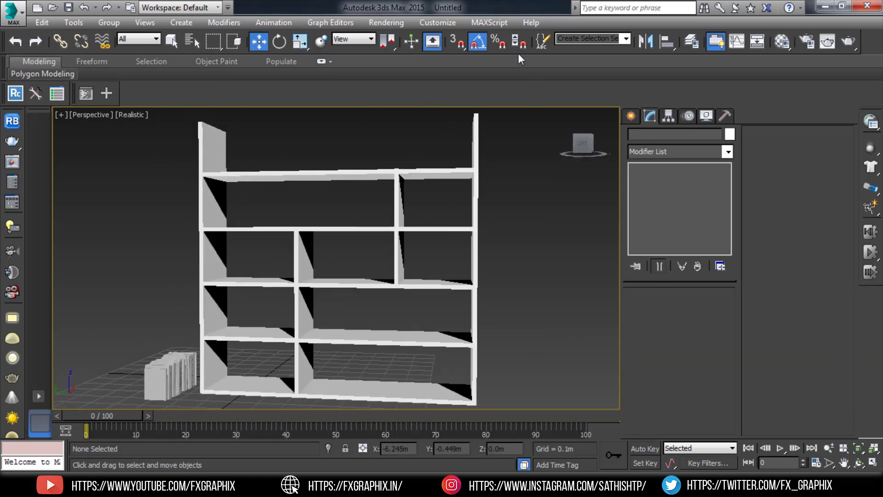
Create a new custom toolbar named BM2 through the user interface customization
left_click(469, 24)
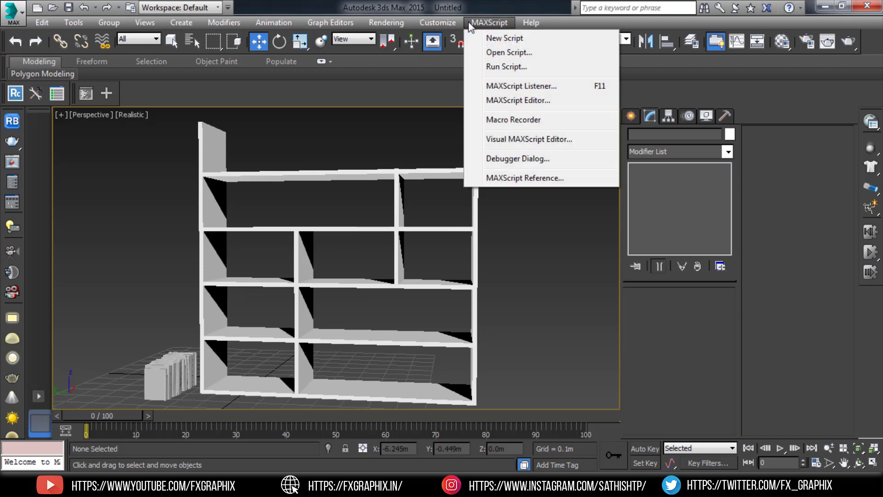
left_click(469, 24)
left_click(437, 22)
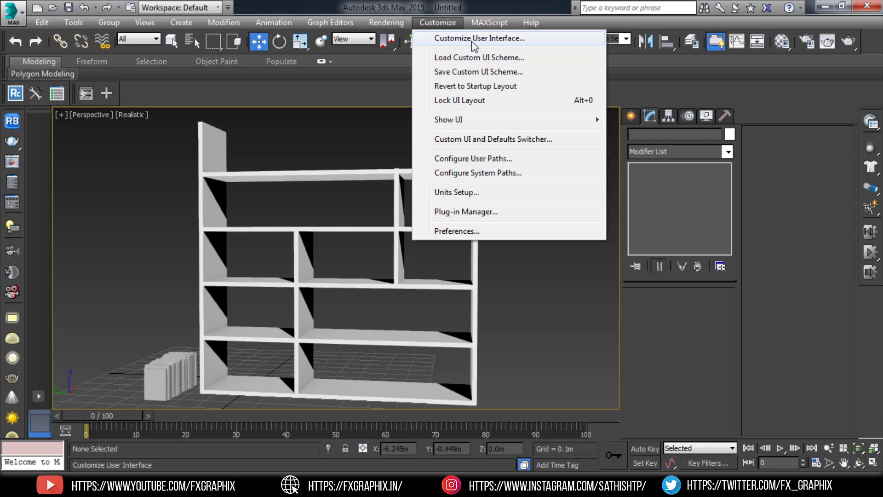
left_click(473, 41)
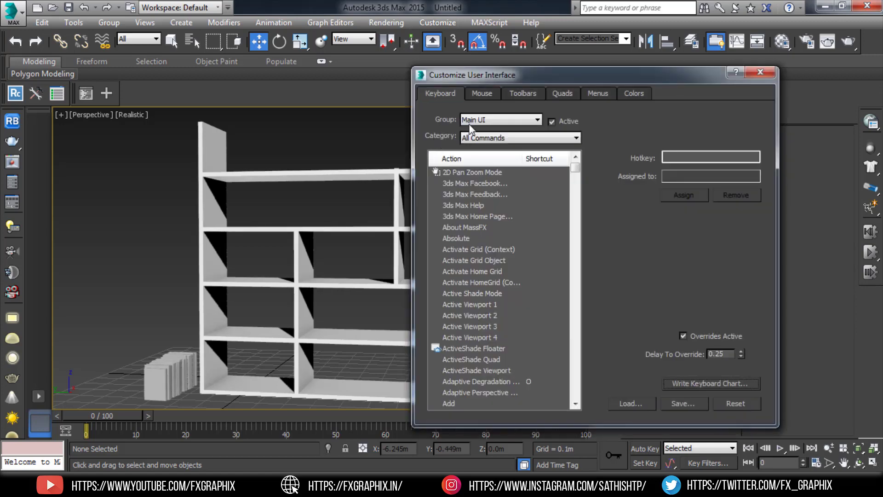
left_click(515, 94)
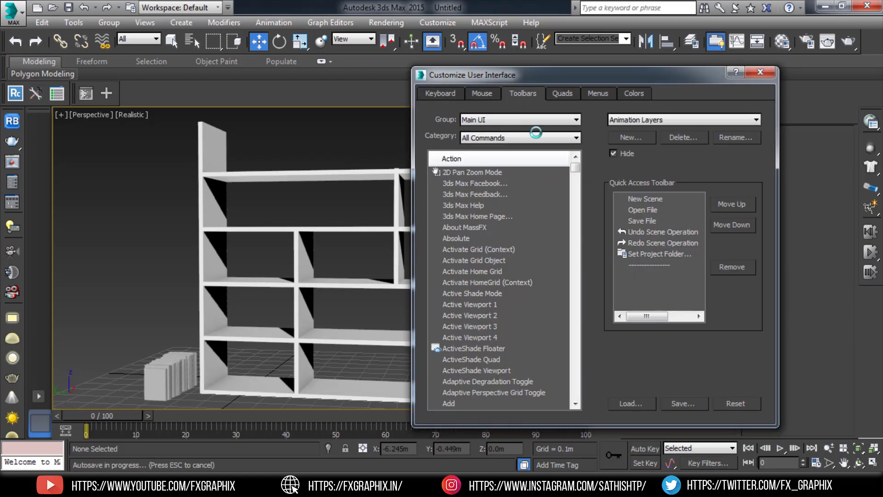
left_click(633, 135)
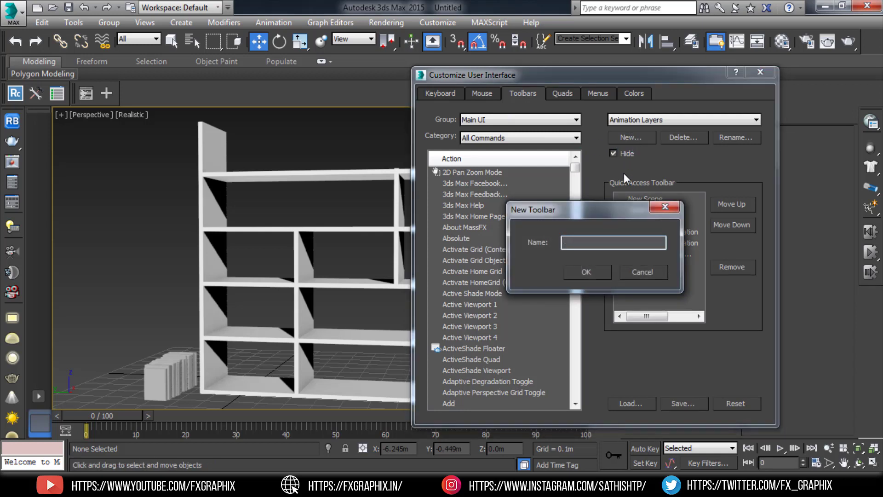
type("BM2")
left_click(584, 271)
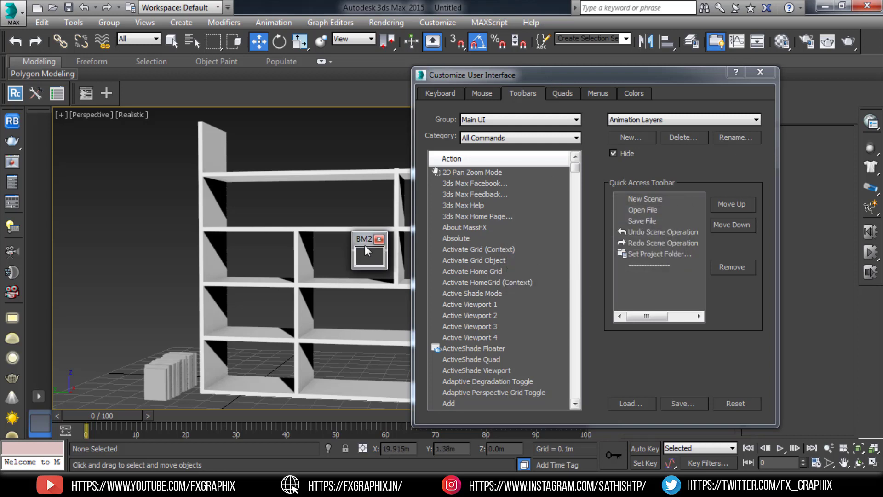
Add the Bookmanager command from the model+model category to the BM2 toolbar and dock it beside the existing toolbars
left_click_drag(298, 154, 299, 154)
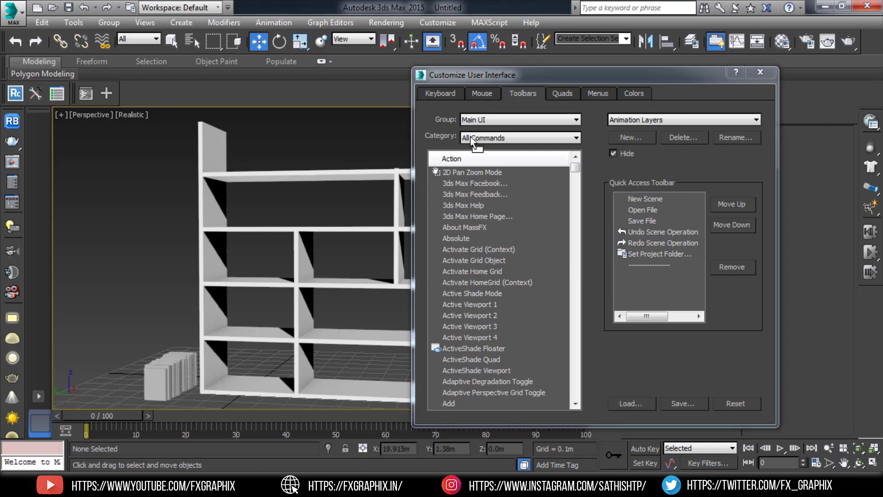
left_click(514, 135)
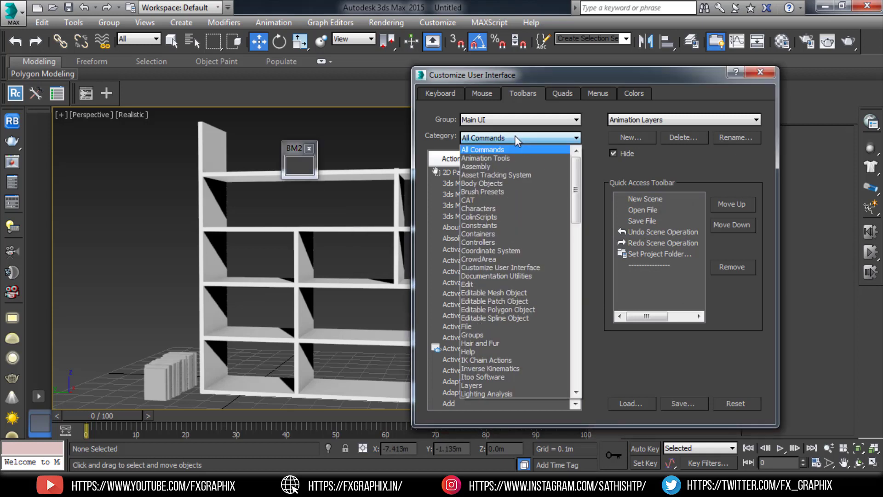
scroll(503, 307, "down", 1)
scroll(503, 306, "down", 2)
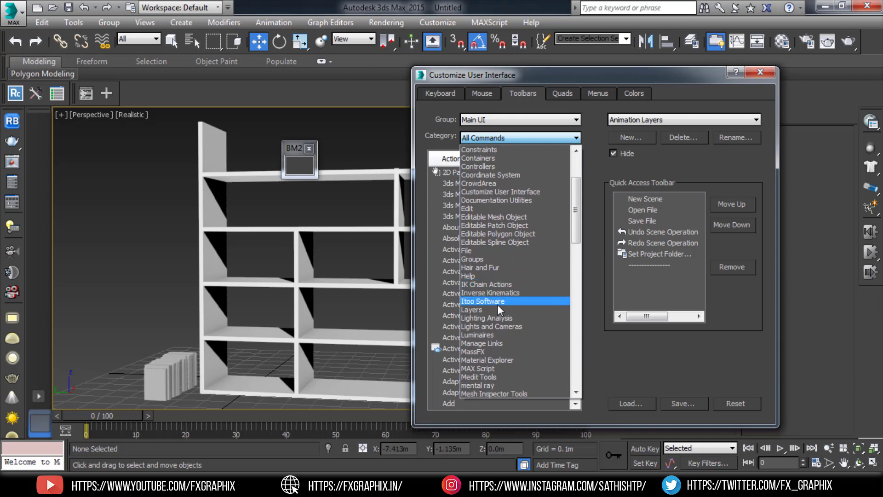
scroll(492, 310, "down", 1)
scroll(493, 315, "down", 1)
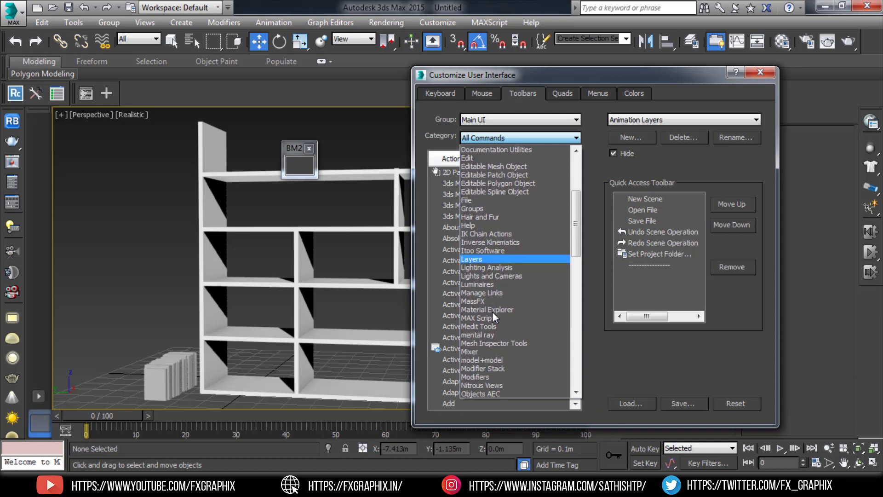
left_click(488, 361)
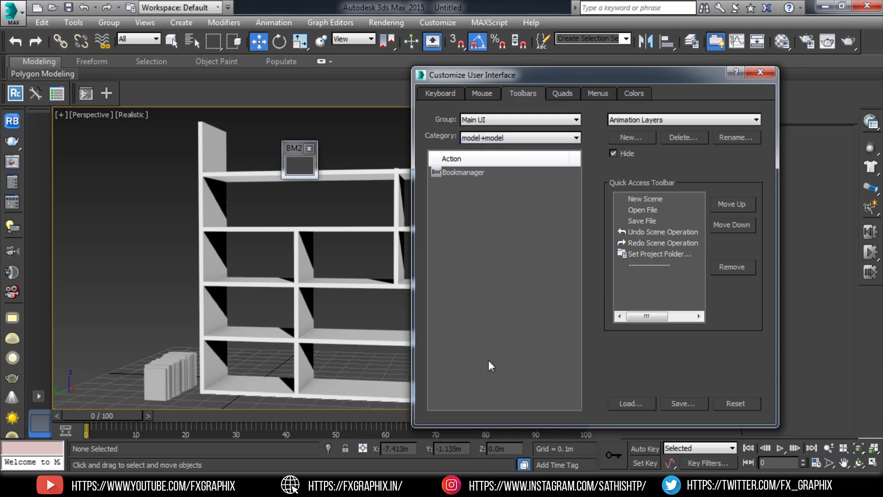
left_click_drag(464, 176, 305, 172)
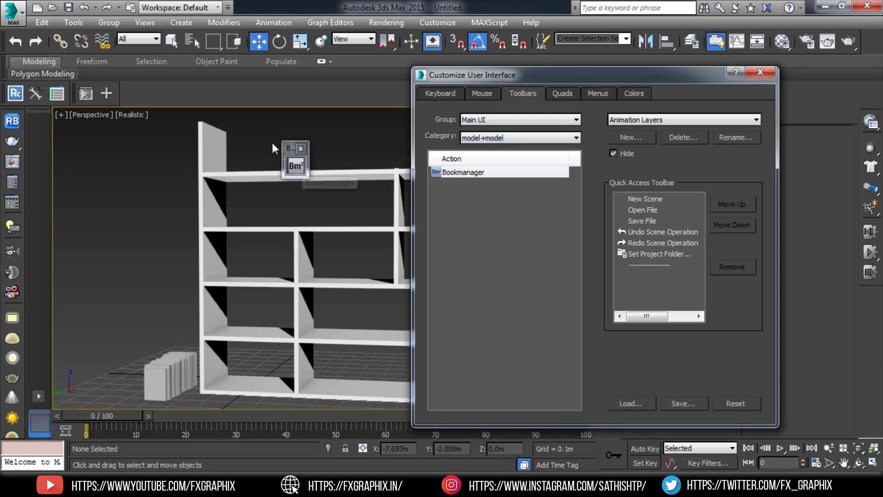
left_click_drag(281, 138, 133, 90)
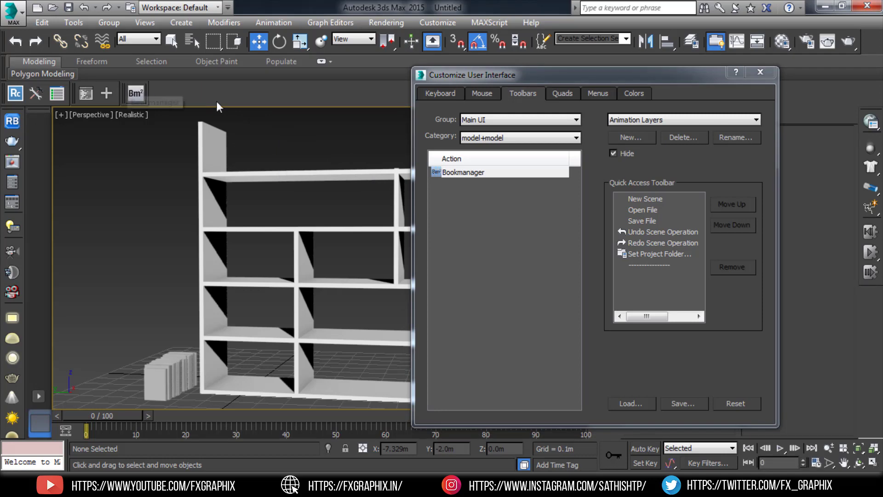
left_click(760, 72)
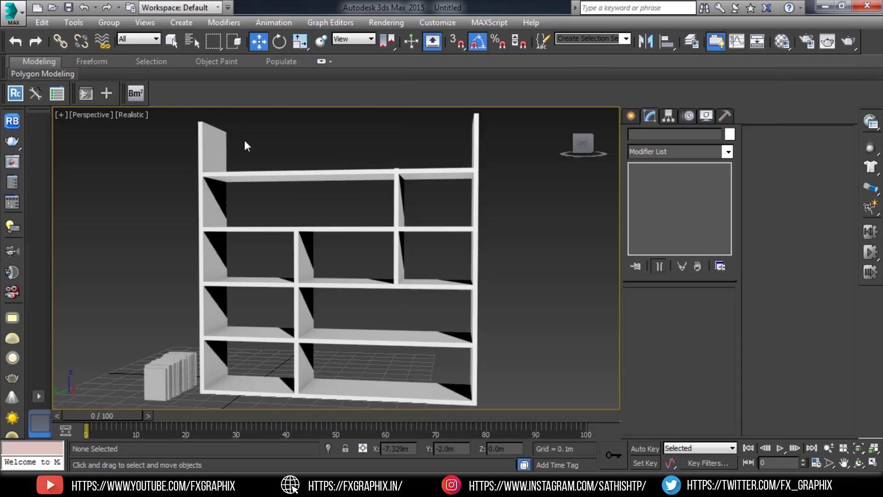
Launch Bookmanager and add all the book models beside the bookshelf as its source books
left_click(131, 93)
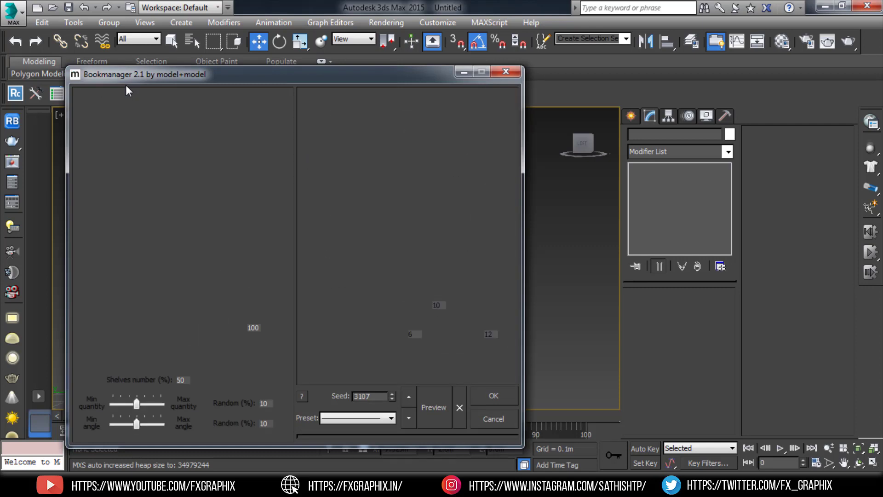
left_click_drag(212, 80, 482, 88)
middle_click_drag(93, 358, 91, 395, "alt")
middle_click_drag(151, 355, 170, 294)
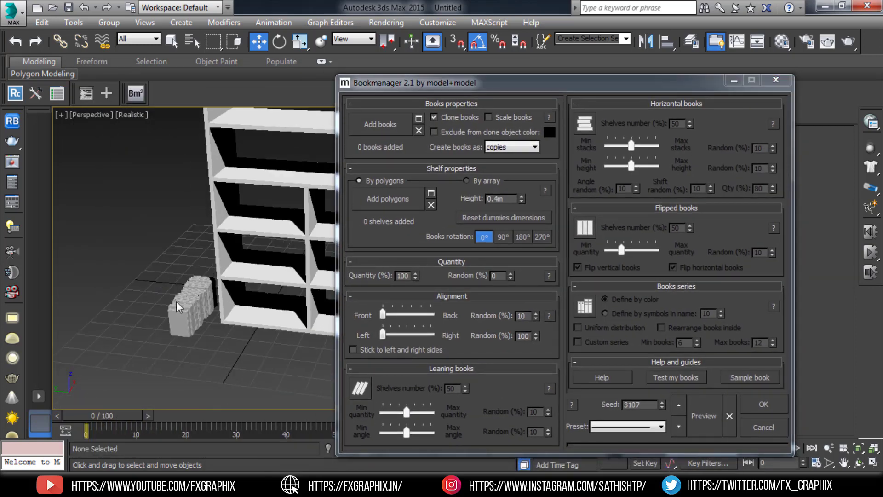
left_click(202, 324)
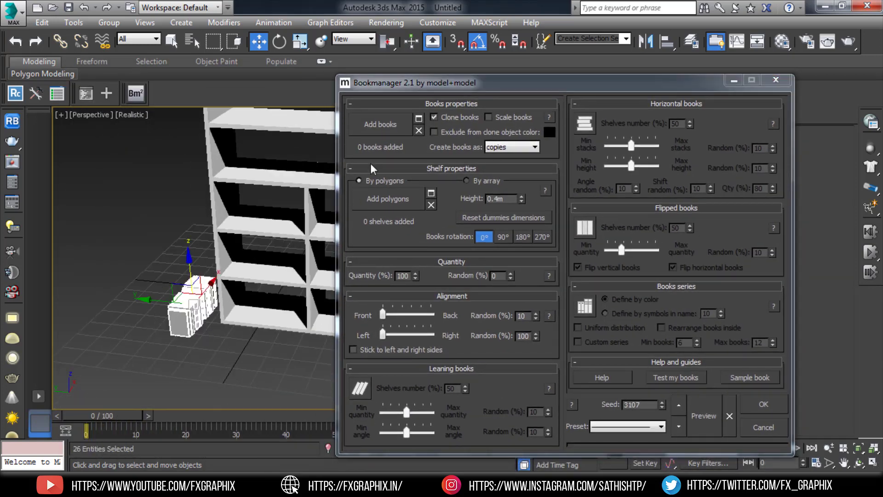
left_click(382, 131)
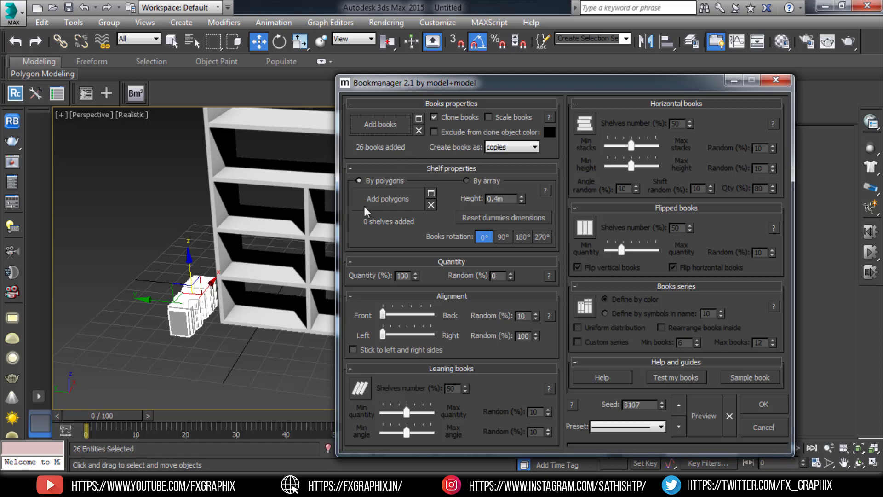
At the bookshelf's polygon level, select the upper faces of all five shelf boards
scroll(245, 265, "up", 5)
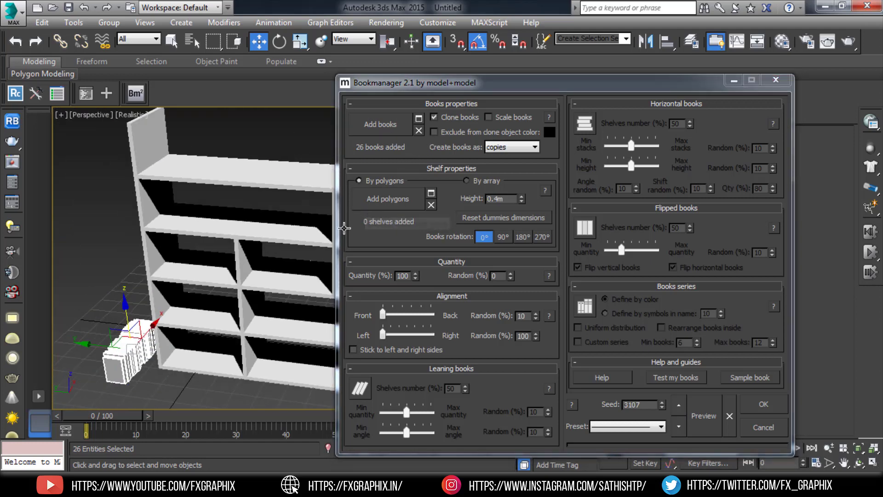
left_click_drag(606, 89, 538, 270)
left_click(338, 184)
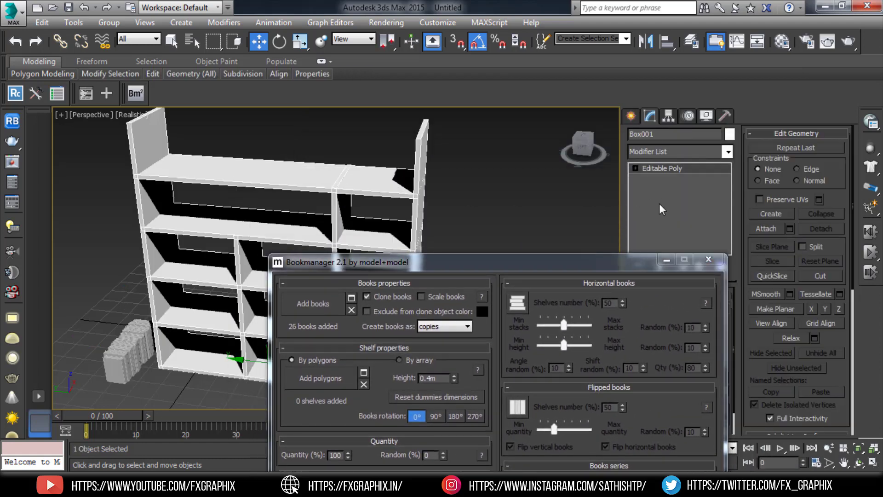
left_click_drag(614, 263, 541, 171)
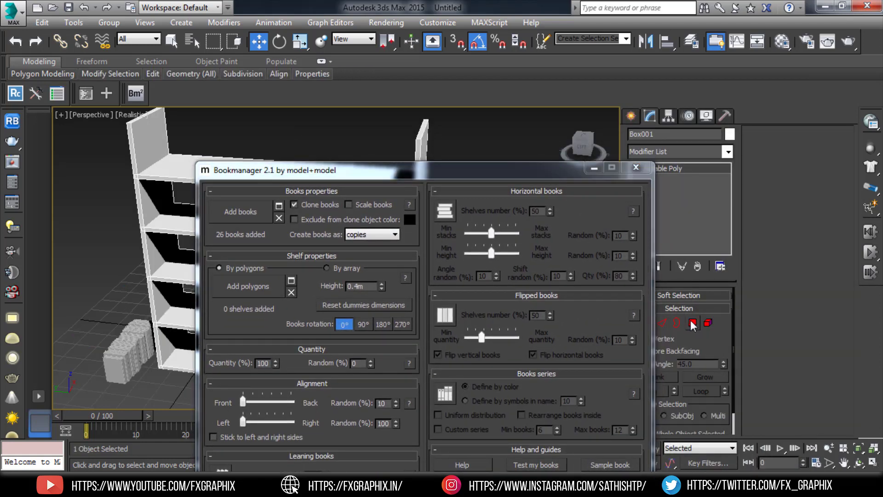
left_click_drag(479, 170, 705, 61)
left_click(219, 172)
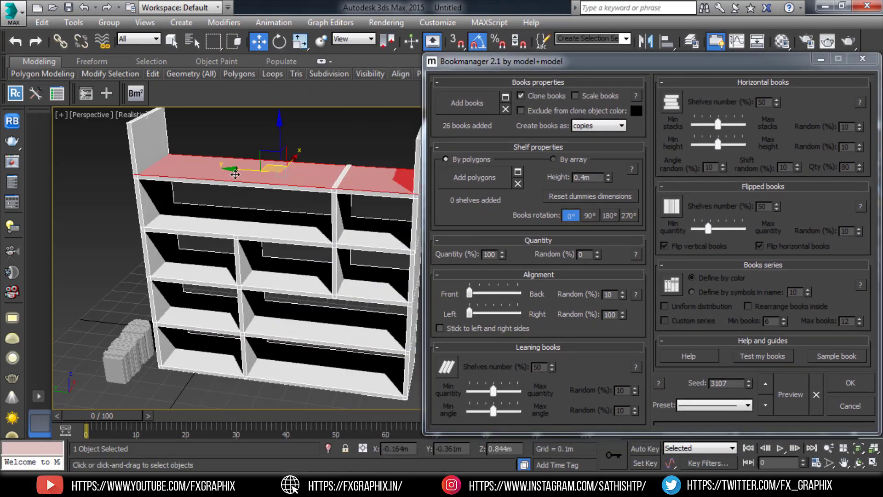
left_click(222, 217, "ctrl")
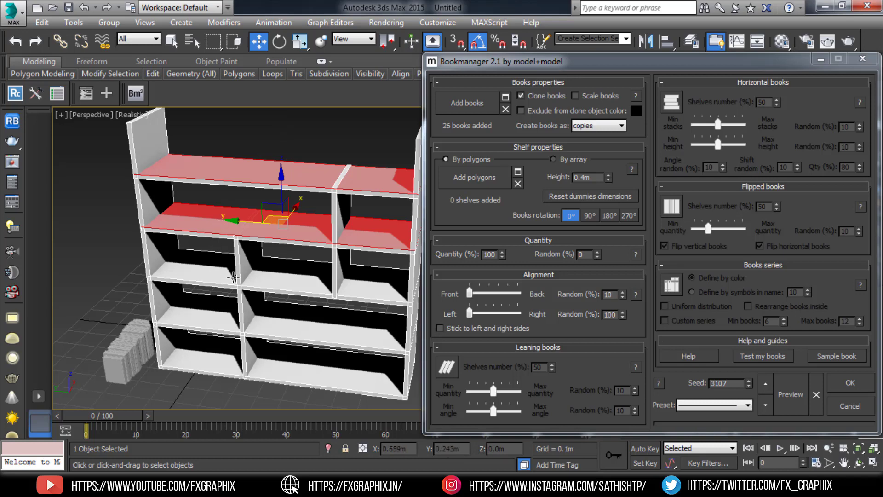
left_click(211, 276, "ctrl")
left_click(215, 322, "ctrl")
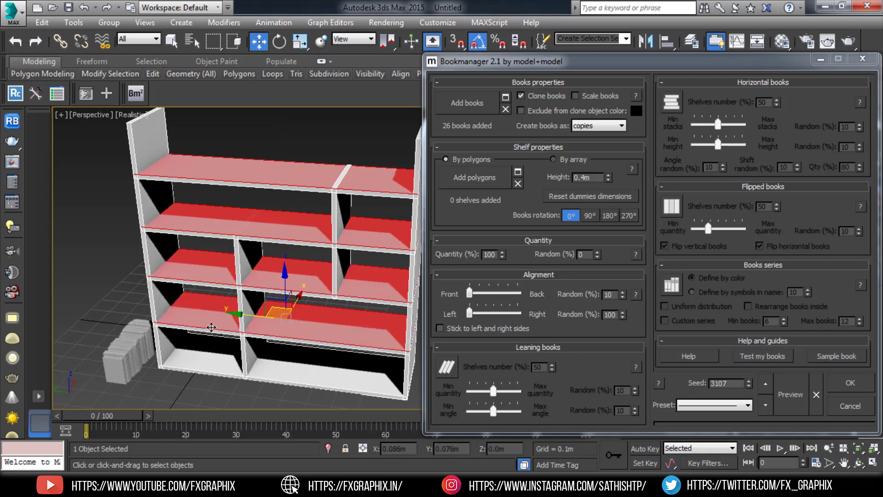
left_click(201, 350, "ctrl")
middle_click_drag(258, 299, 275, 287, "alt")
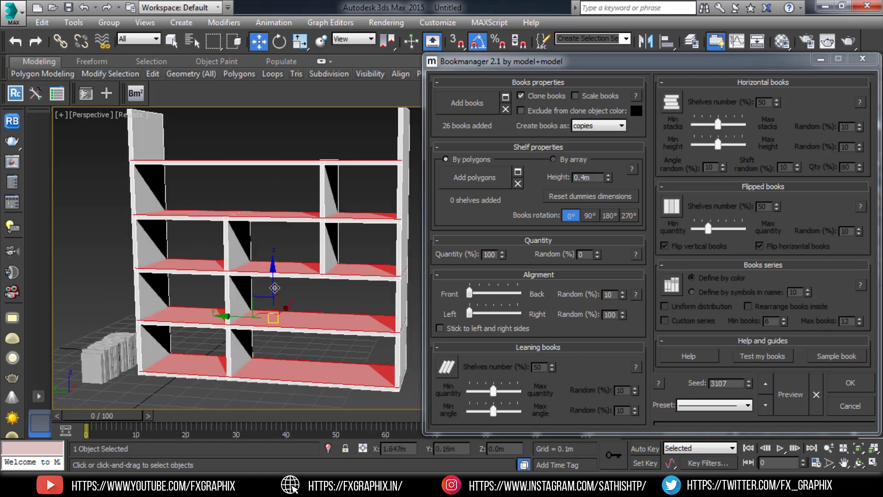
Add the selected shelf polygons to Bookmanager as the shelves to fill
left_click(476, 175)
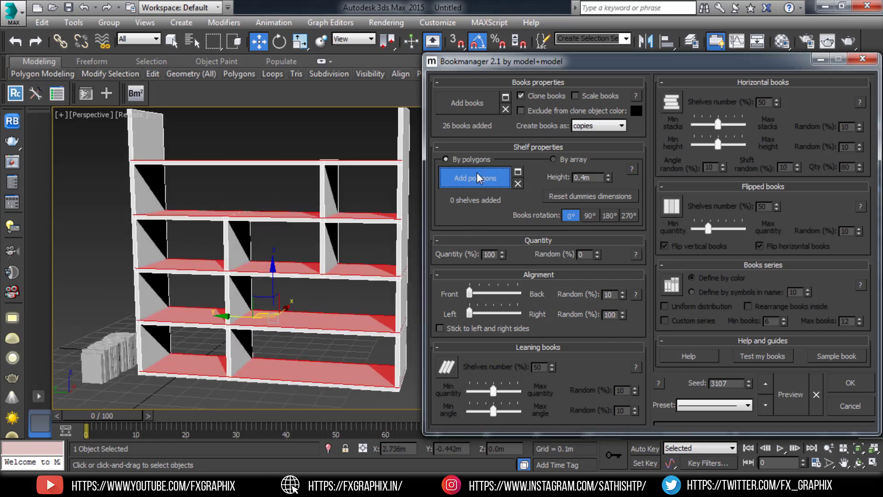
left_click(473, 183)
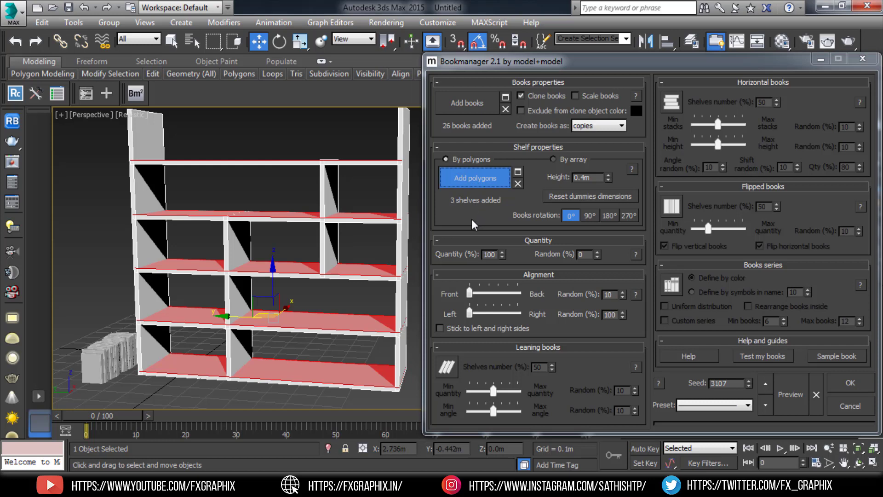
right_click(468, 220)
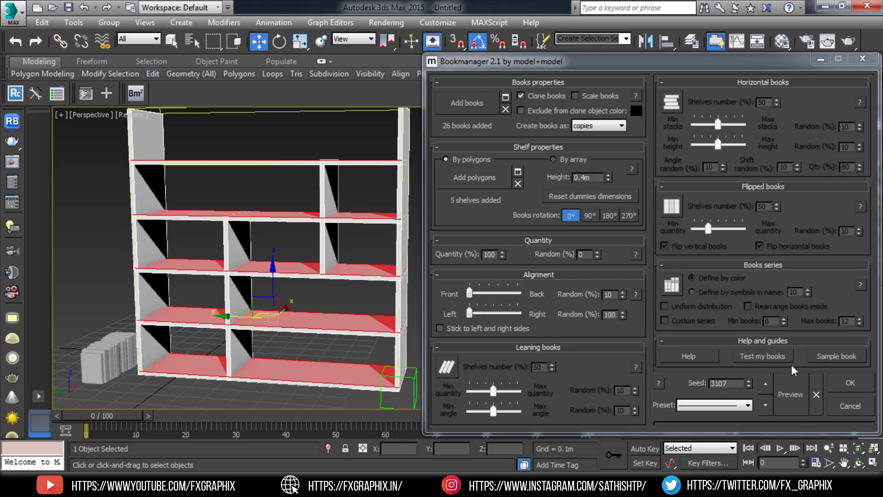
Preview the book placement and inspect the size of the generated books against the bookshelf
left_click(784, 388)
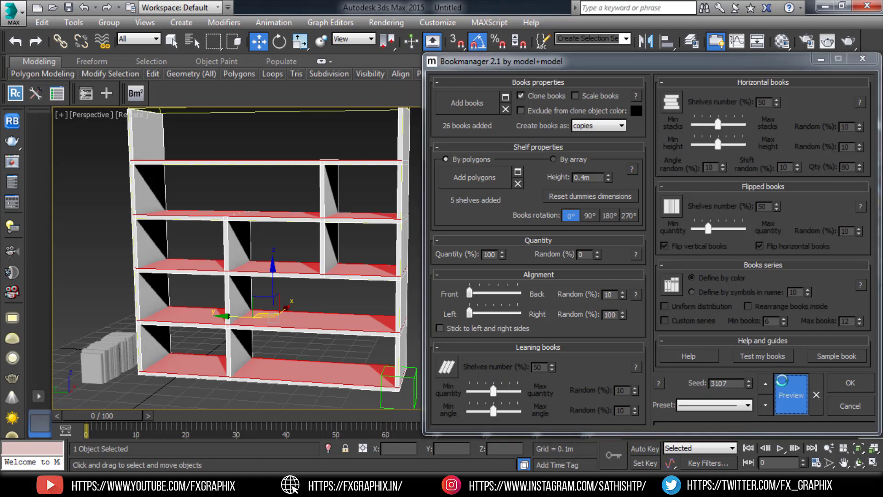
middle_click_drag(278, 284, 304, 320)
scroll(304, 320, "down", 10)
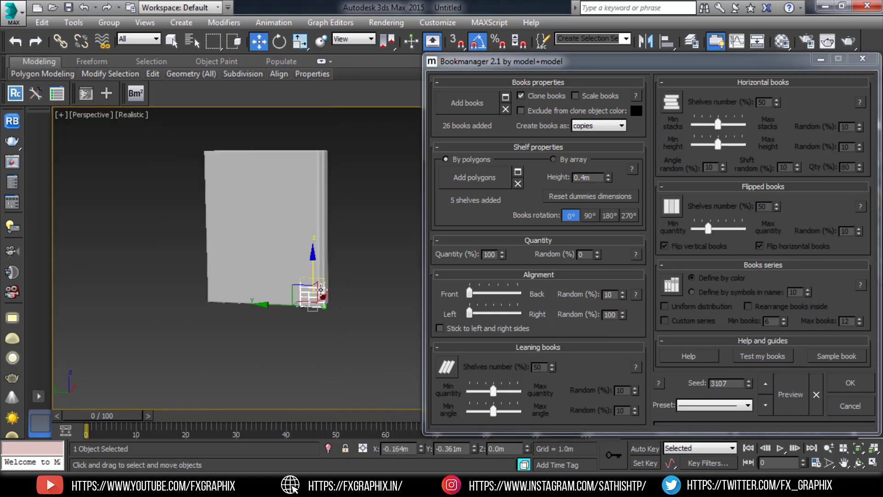
scroll(306, 278, "up", 8)
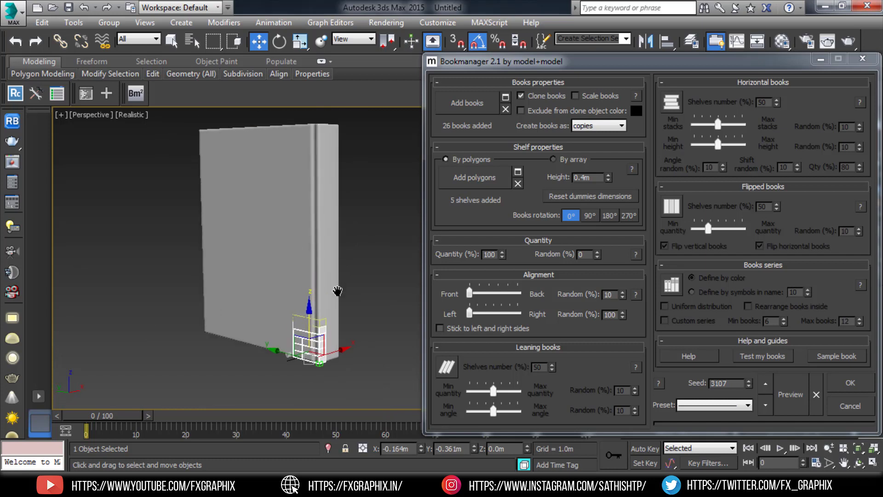
Reduce the shelf height to 0.09 m and try to preview the books again
left_click_drag(607, 176, 583, 371)
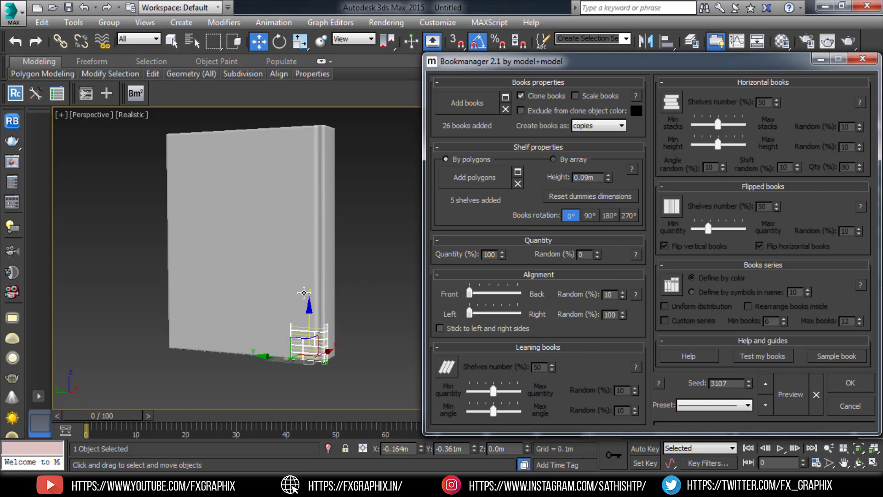
scroll(304, 292, "up", 10)
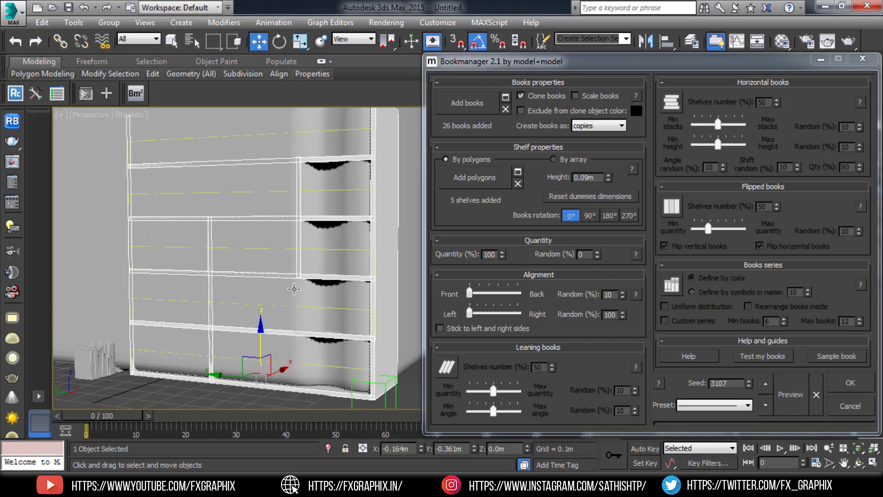
left_click(787, 403)
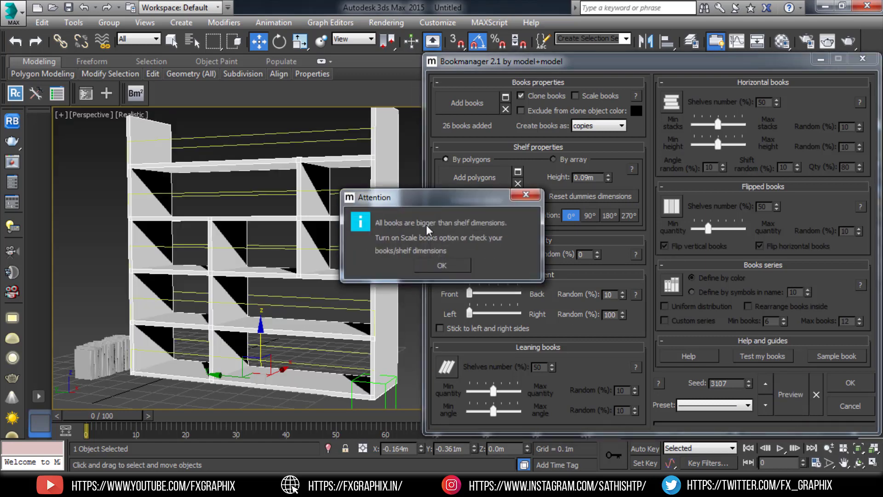
left_click(442, 266)
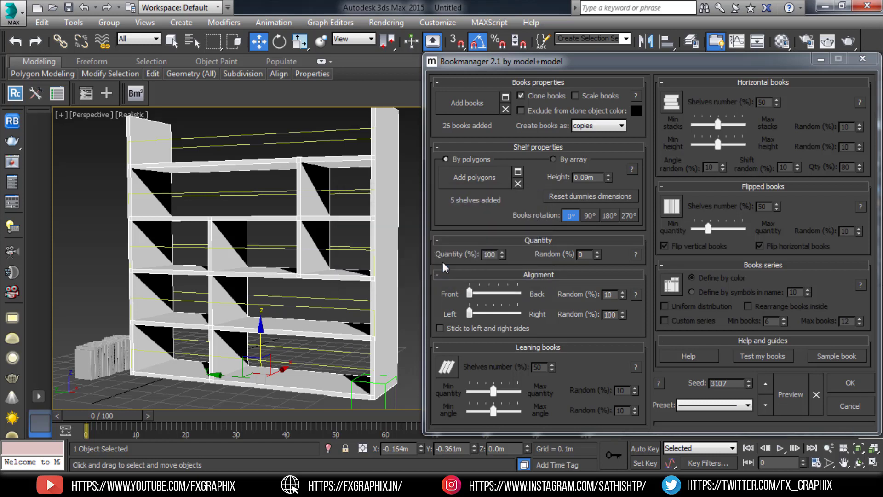
Enable book scaling, set the shelf height to 0.142 m and preview the books on the shelves
left_click(574, 95)
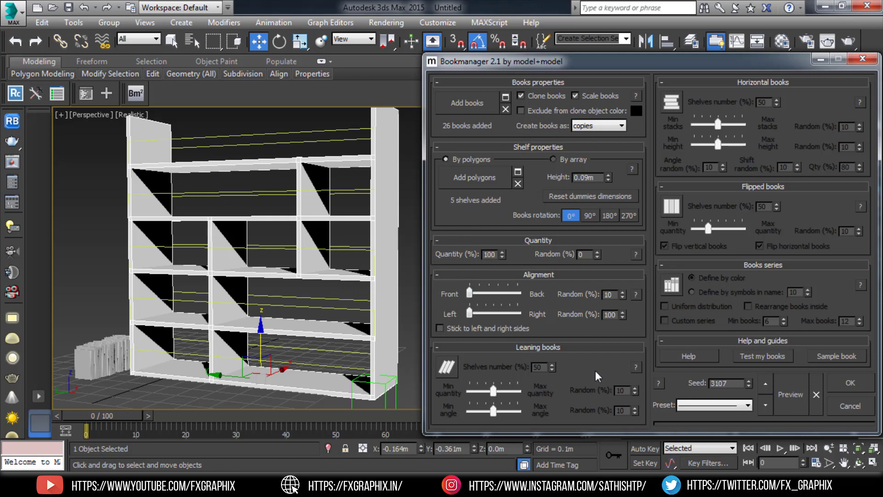
mouse_move(328, 303)
middle_mouse_down()
mouse_move(331, 319)
mouse_move(336, 307)
middle_mouse_up()
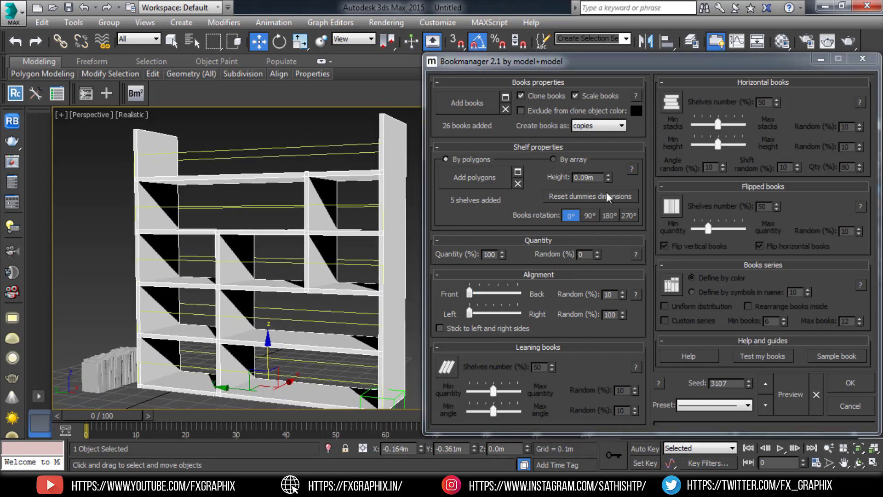
left_click_drag(608, 179, 609, 142)
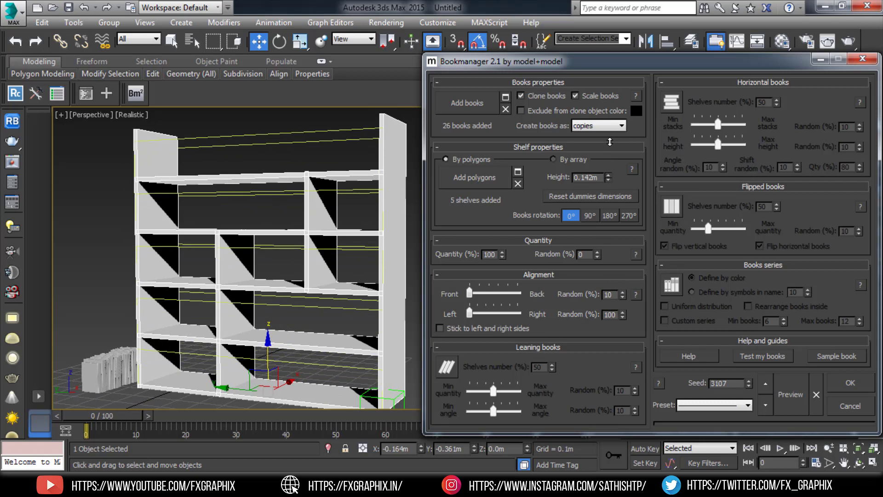
left_click(791, 394)
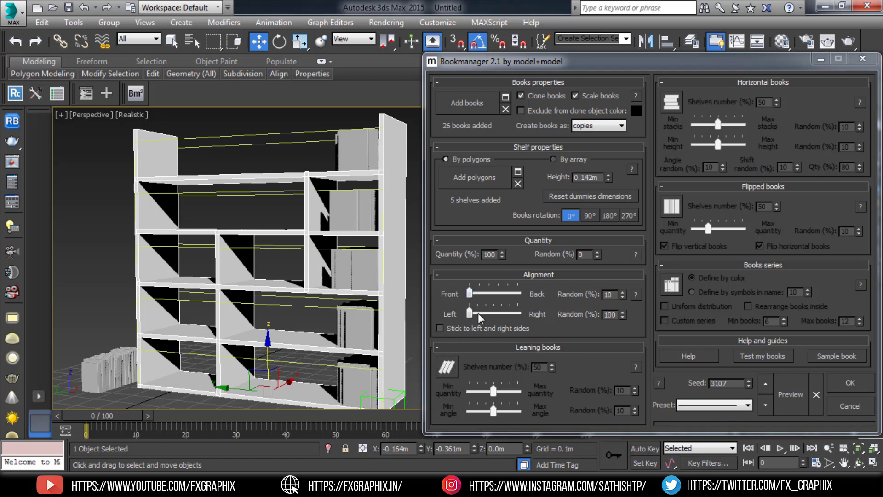
Set the left-right book alignment to about the middle, rotate the books 90° and preview them on the shelves
left_click_drag(478, 314, 495, 314)
left_click(787, 398)
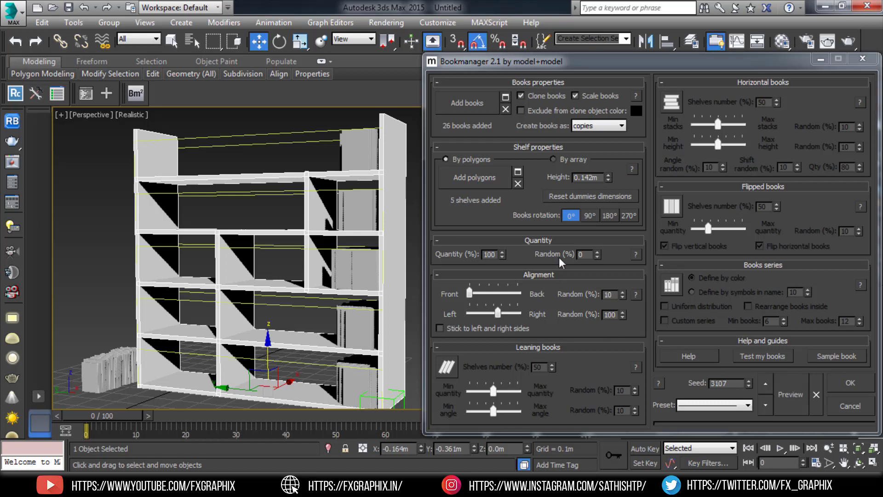
left_click(589, 216)
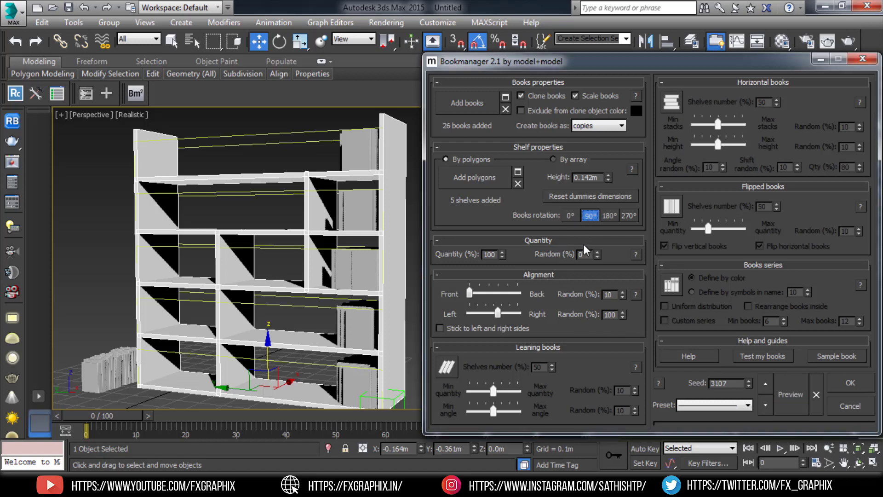
left_click(788, 396)
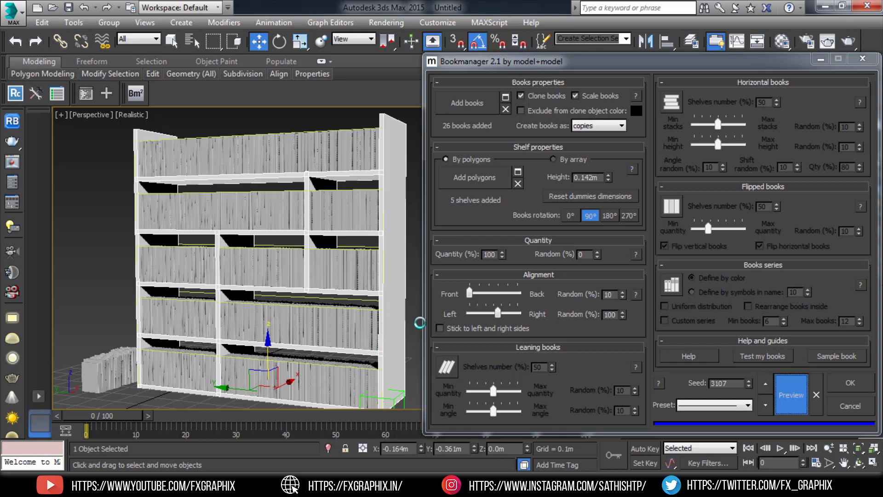
Shift the left-right alignment toward the left side, set the front-back alignment to about the middle and preview the books
left_click_drag(497, 313, 479, 311)
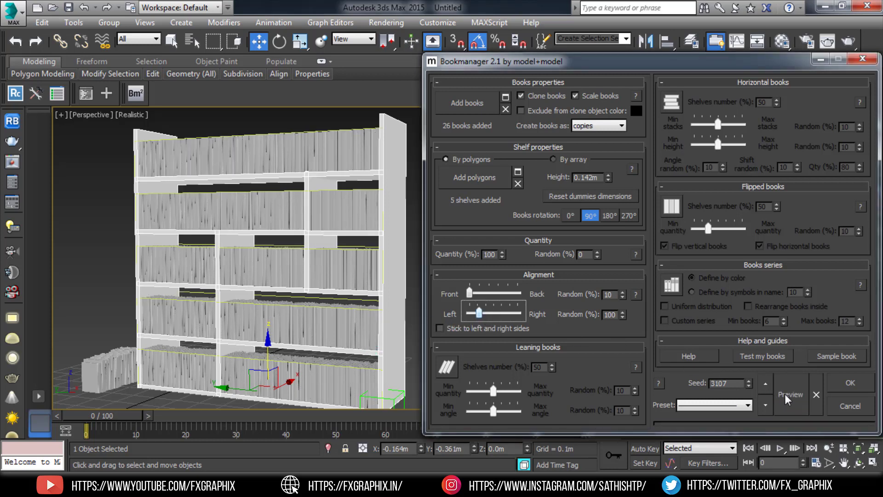
left_click(731, 378)
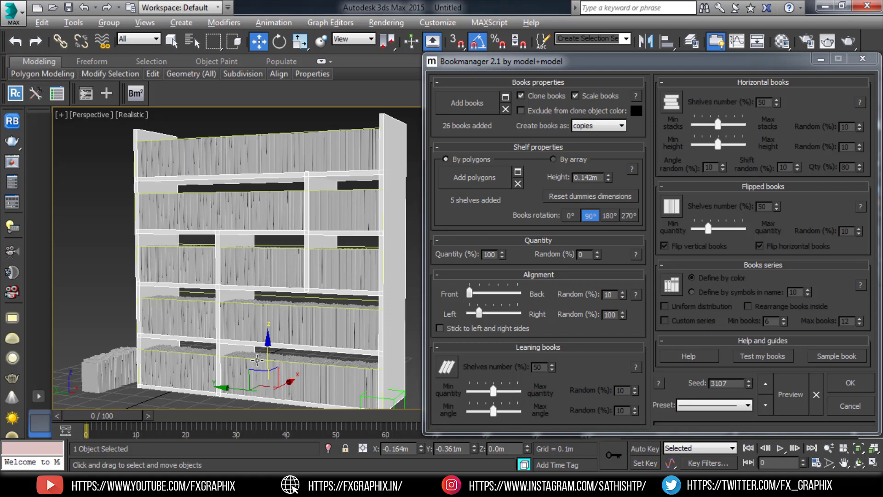
middle_click_drag(363, 305, 350, 329, "alt")
left_click_drag(470, 292, 479, 293)
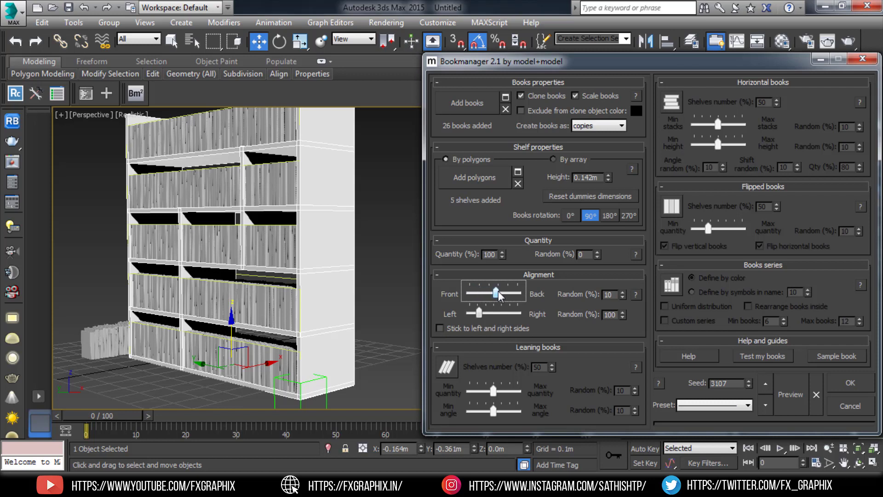
left_click(790, 394)
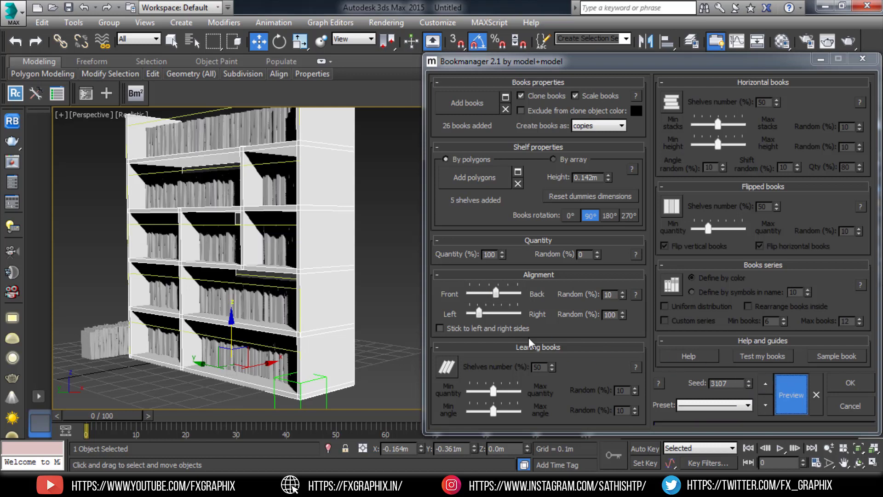
Bring the front-back alignment closer to the front, keep the 90° book rotation and preview the books
left_click_drag(497, 293, 485, 291)
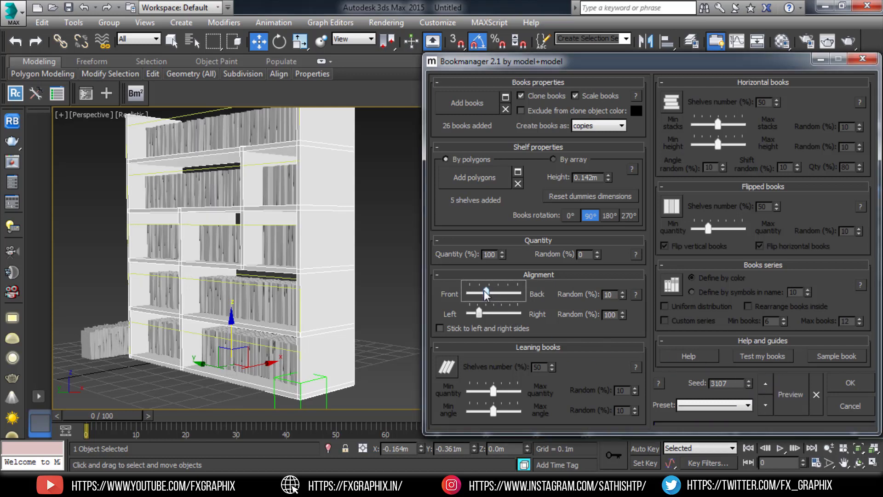
left_click(796, 398)
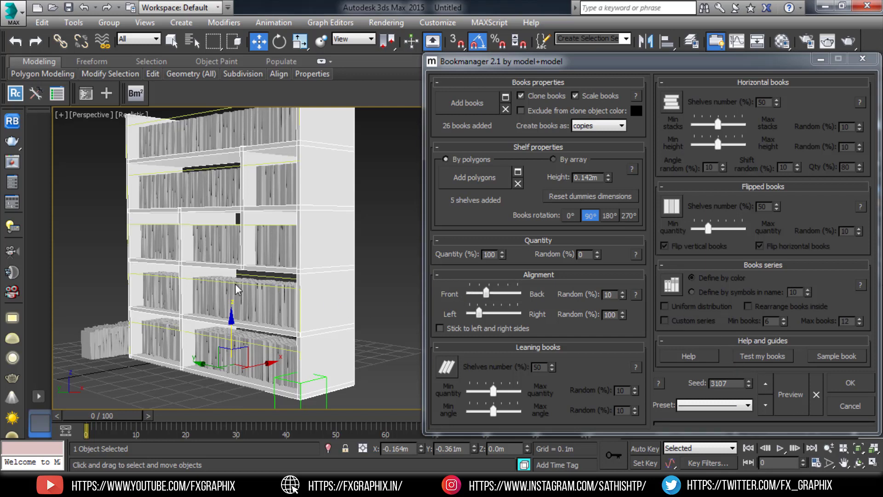
left_click(589, 216)
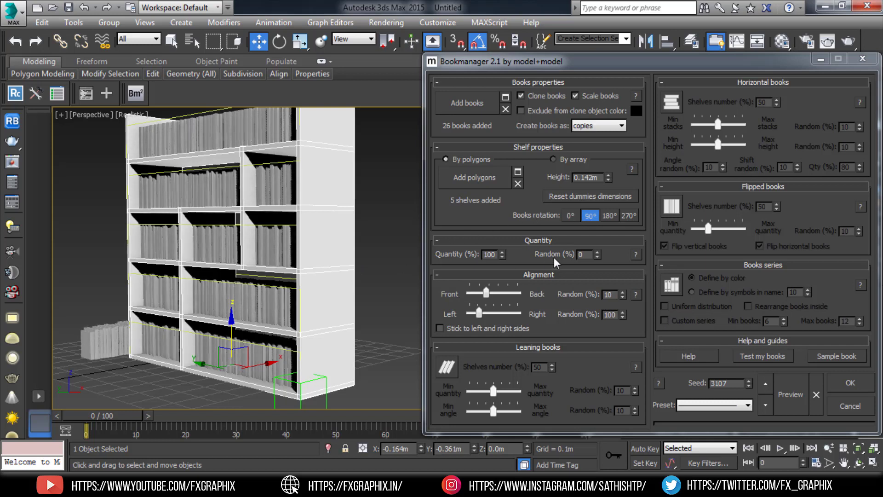
Reduce the book quantity to 49% with 84% randomness and preview the partially filled shelves
middle_click_drag(205, 264, 295, 294, "alt")
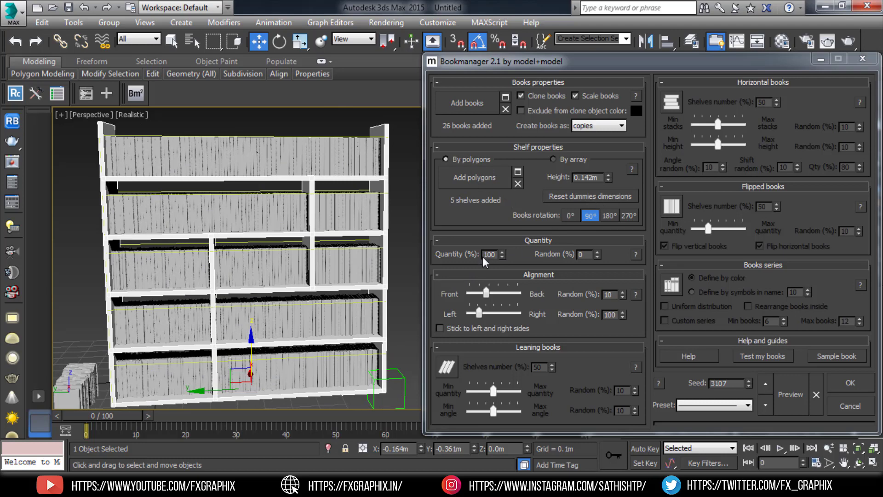
left_click_drag(502, 258, 505, 290)
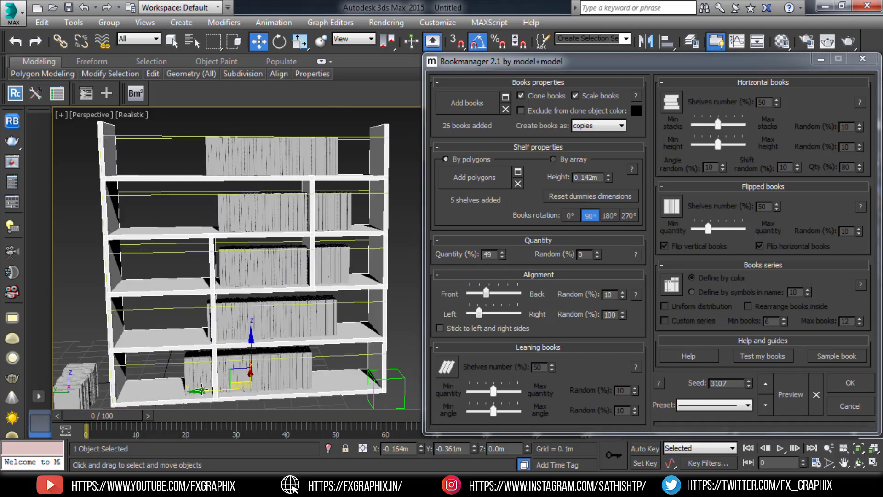
left_click_drag(599, 256, 599, 209)
left_click(785, 389)
left_click(785, 388)
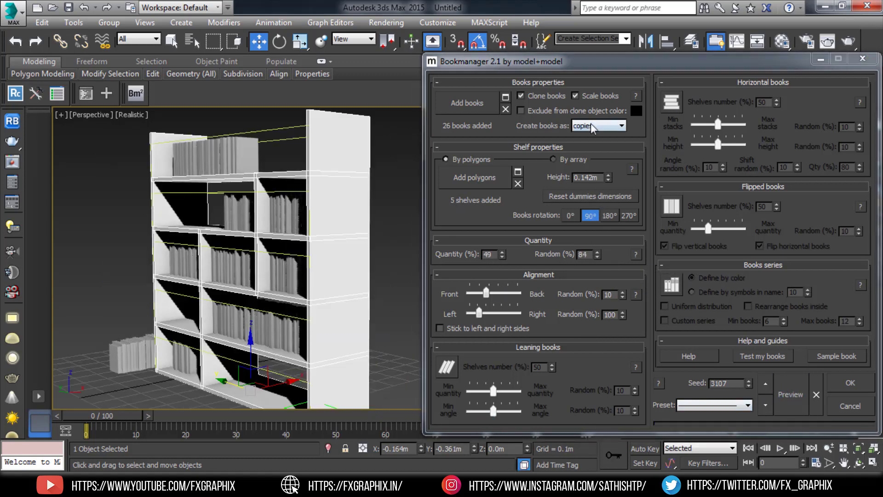
Change the random seed to 2778 and preview the new book distribution
left_click(590, 126)
left_click(452, 130)
left_click_drag(749, 385, 749, 411)
left_click(790, 391)
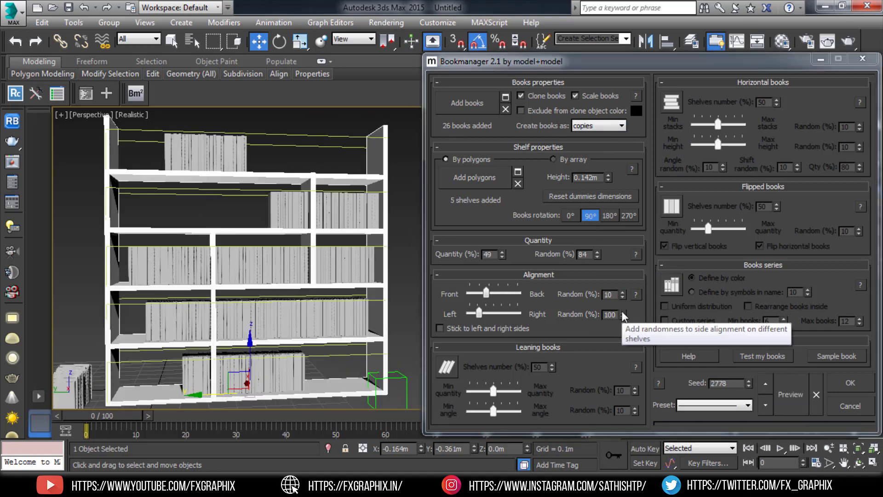
Set the left-right alignment randomness to 55% and save the book placement as the final result, closing Bookmanager
left_click_drag(622, 314, 622, 331)
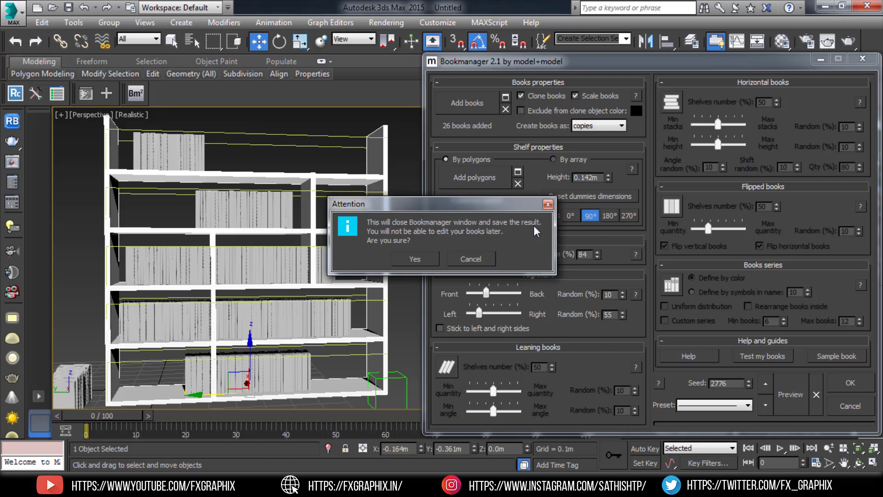
left_click(416, 258)
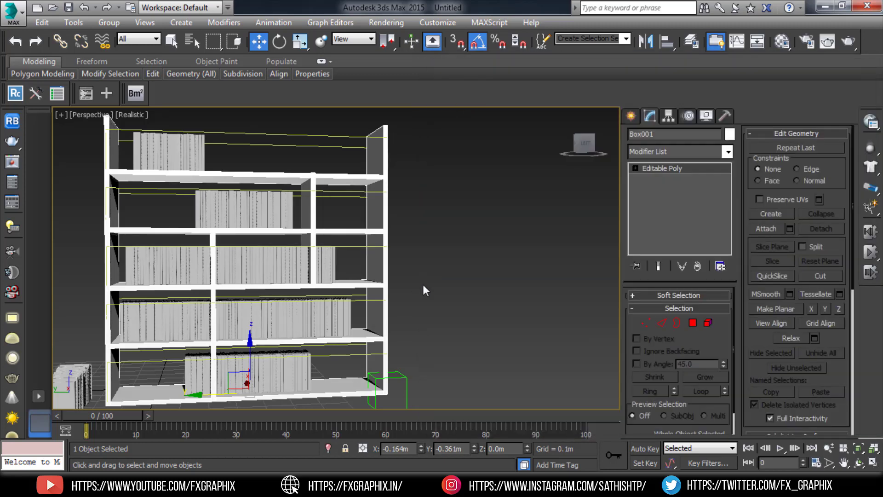
Select a single generated book on the second-lowest shelf and inspect the placed books up close
middle_click_drag(427, 287, 357, 314, "alt")
left_click(357, 314)
scroll(352, 305, "up", 5)
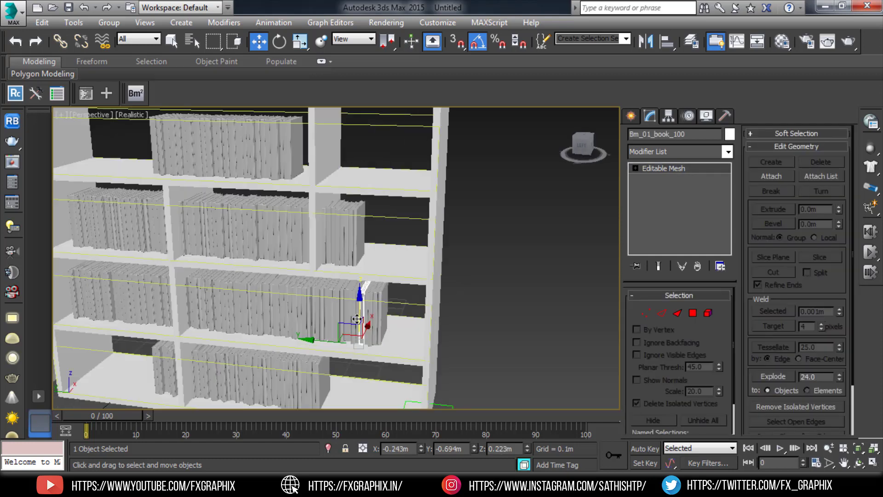